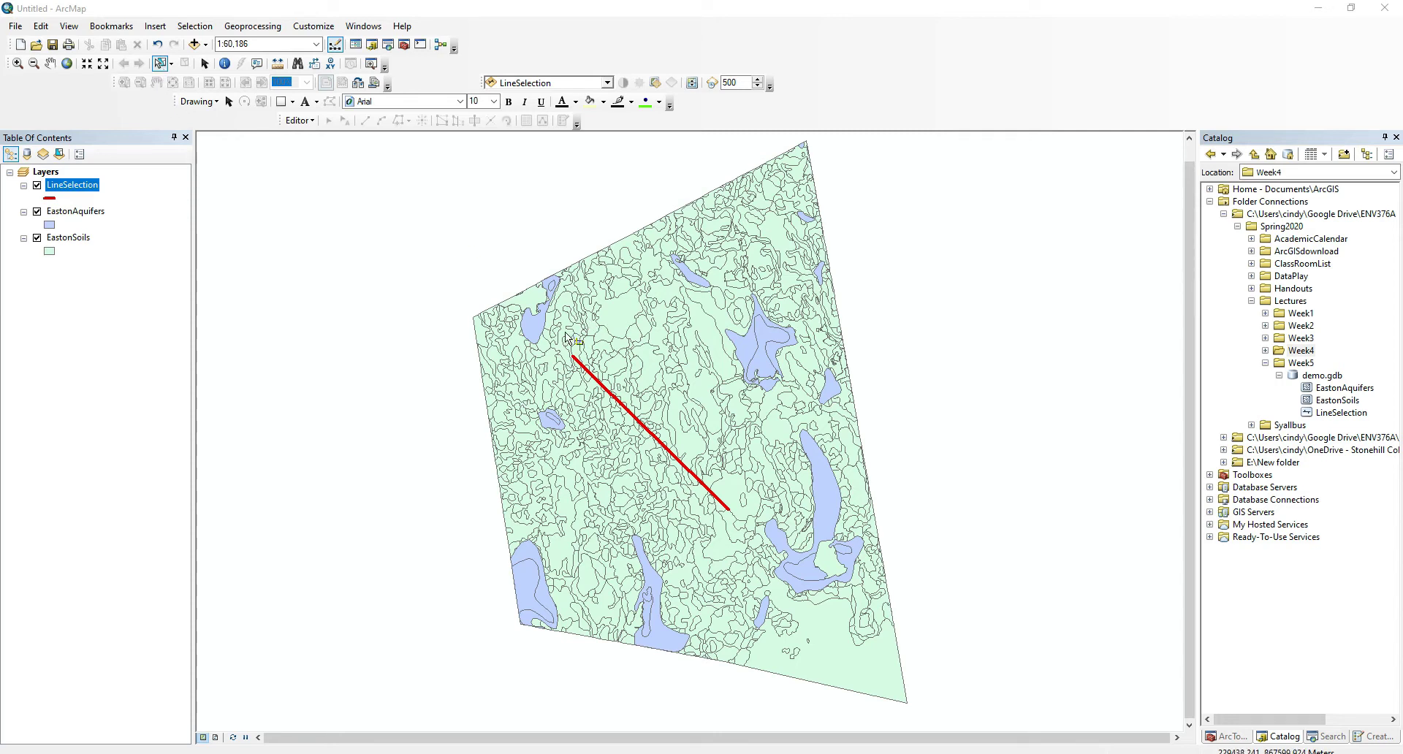
Step: Select features in all layers with a rectangle around the red line, list the layers by selection, and clear the selection
{"action": "left_click_drag", "start_coordinate": [522, 315], "coordinate": [809, 516]}
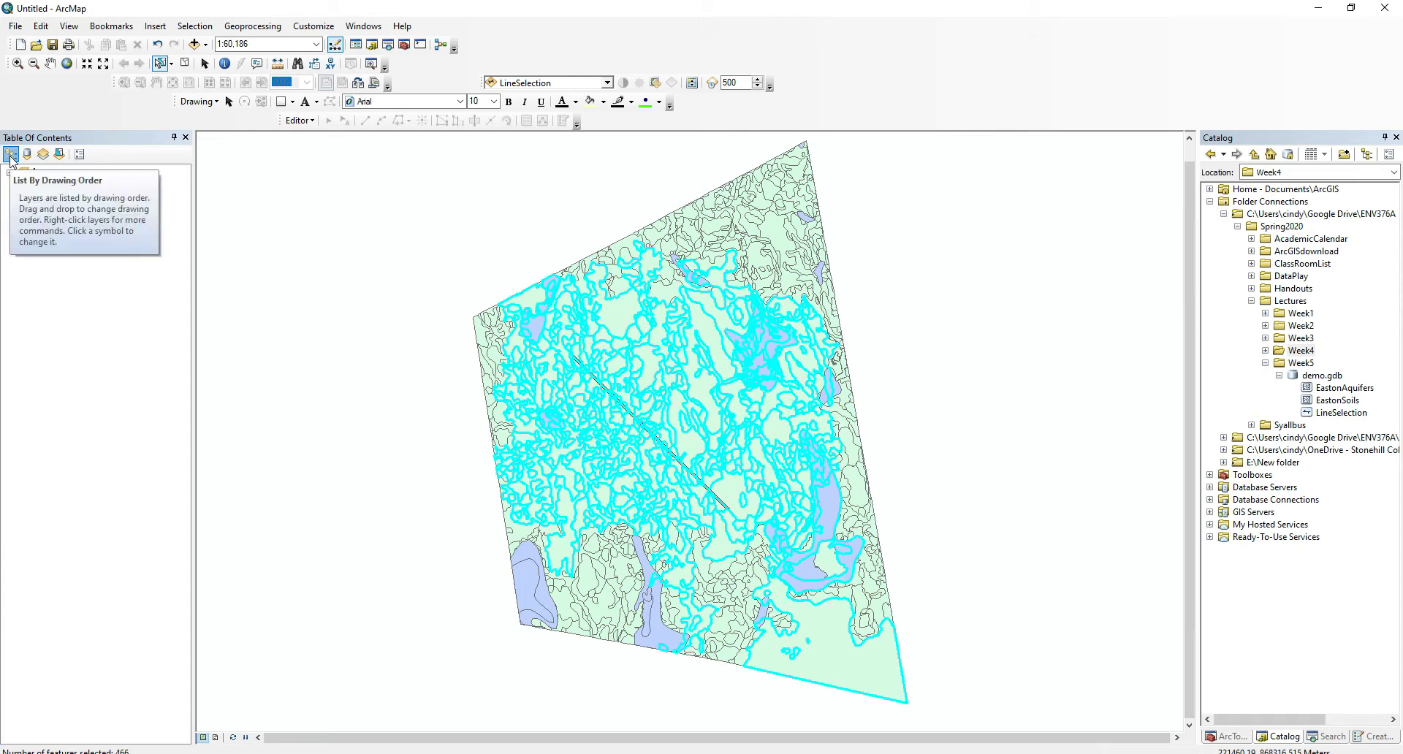
{"action": "left_click", "coordinate": [60, 160]}
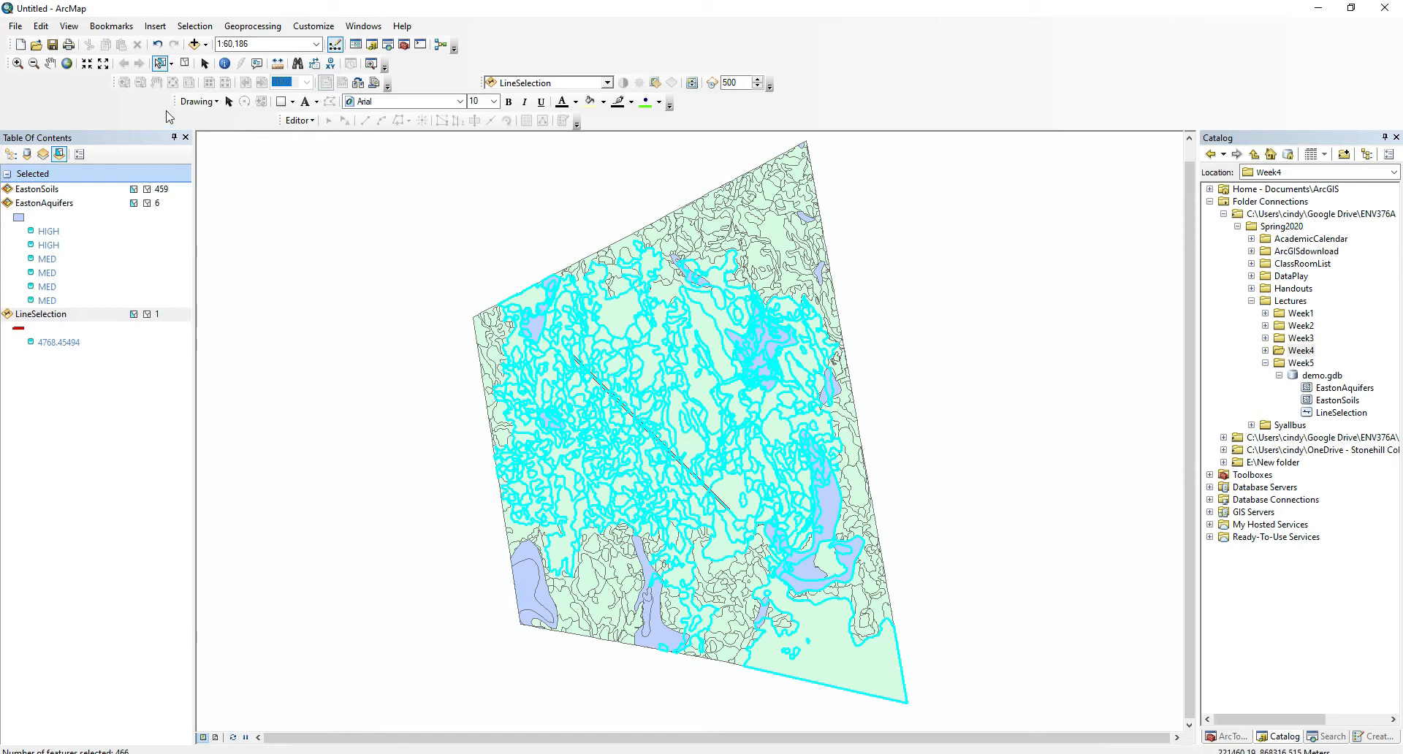
{"action": "left_click", "coordinate": [186, 66]}
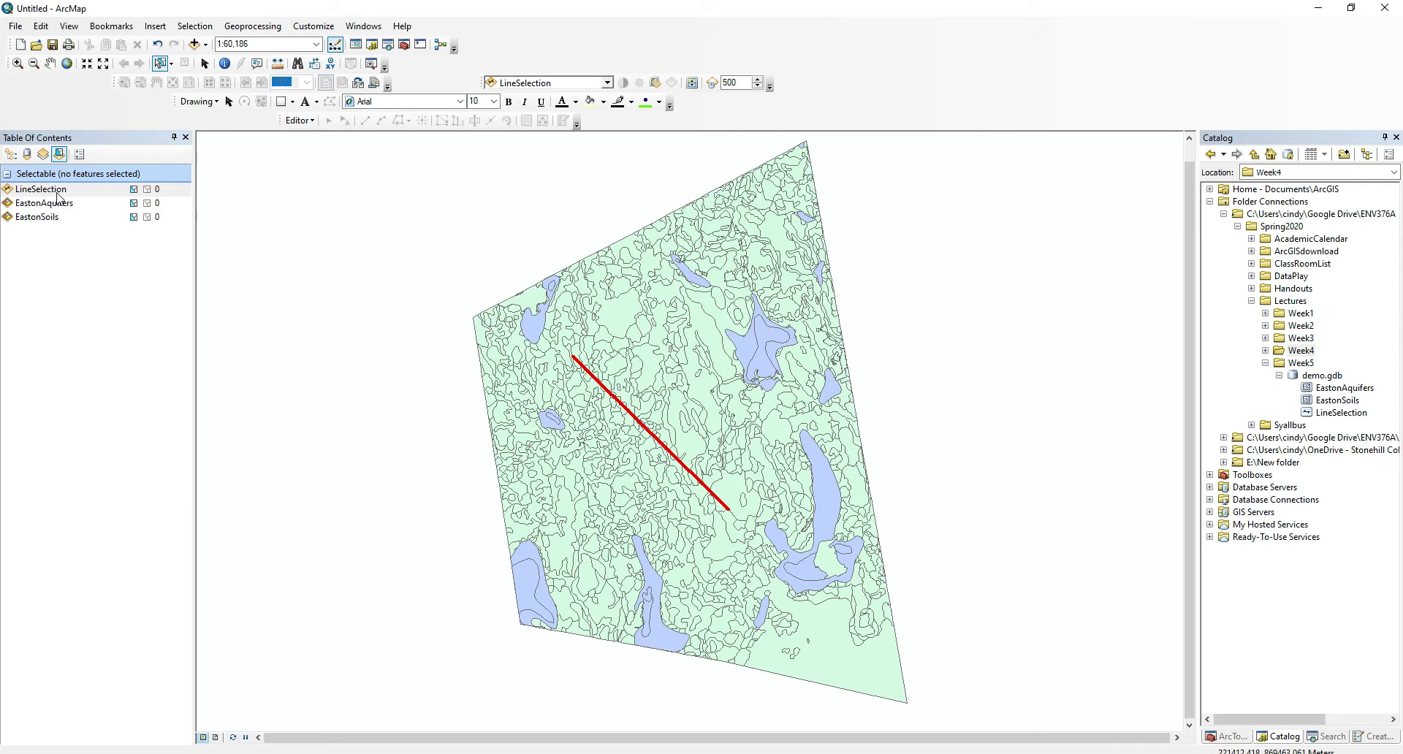
Step: Make LineSelection and EastonAquifers not selectable, and select only EastonSoils features with a rectangle around the red line
{"action": "left_click", "coordinate": [133, 191]}
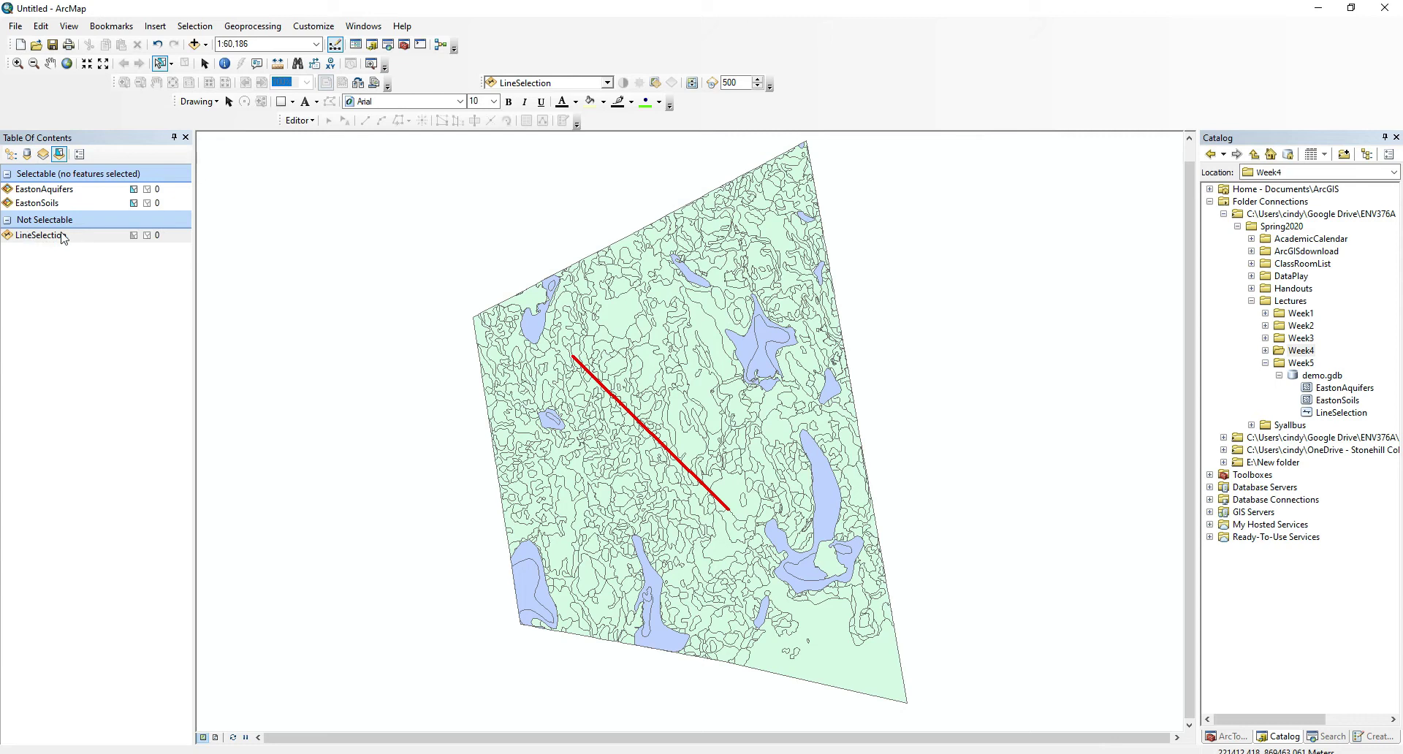
{"action": "left_click", "coordinate": [134, 190]}
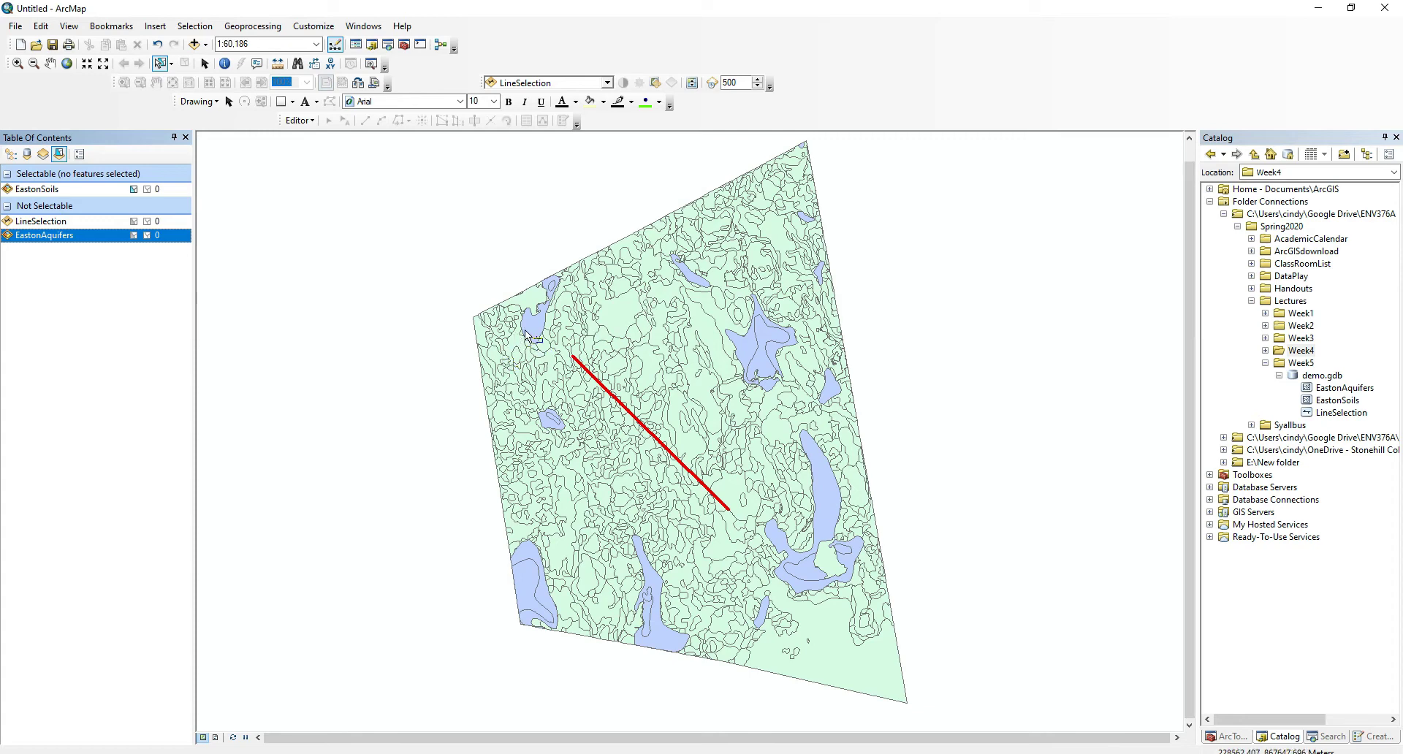
{"action": "left_click_drag", "start_coordinate": [525, 330], "coordinate": [765, 502]}
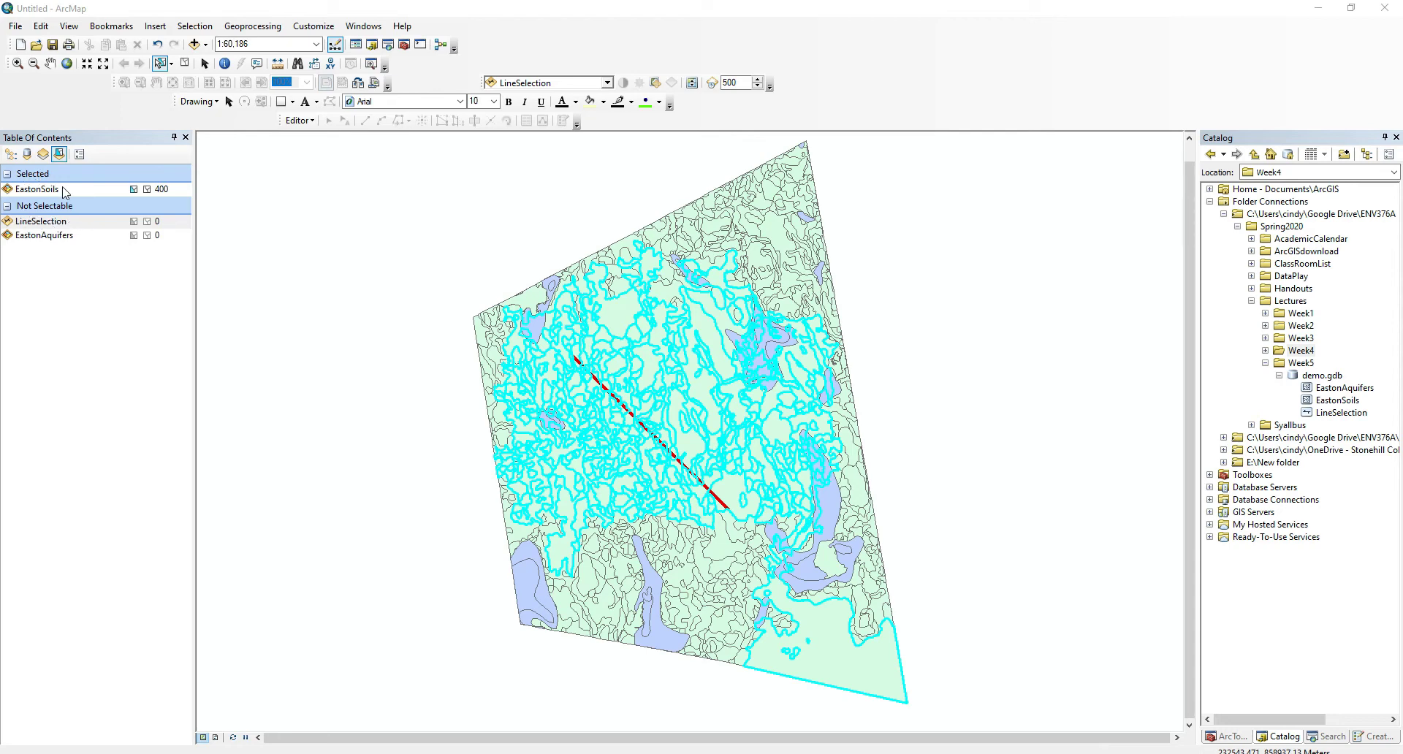
Step: Make LineSelection and EastonAquifers selectable again, clear the EastonSoils selection, and list the layers by drawing order
{"action": "left_click", "coordinate": [133, 222]}
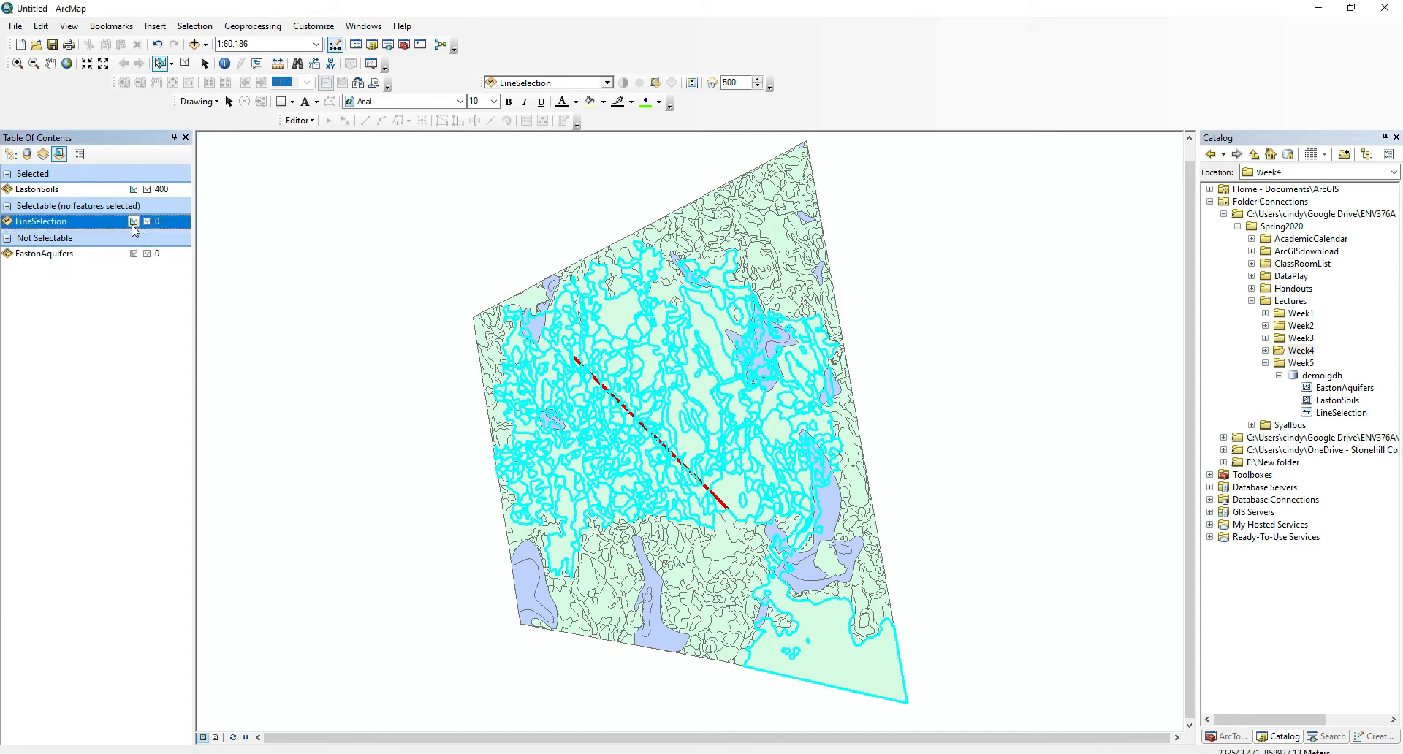
{"action": "left_click", "coordinate": [134, 257]}
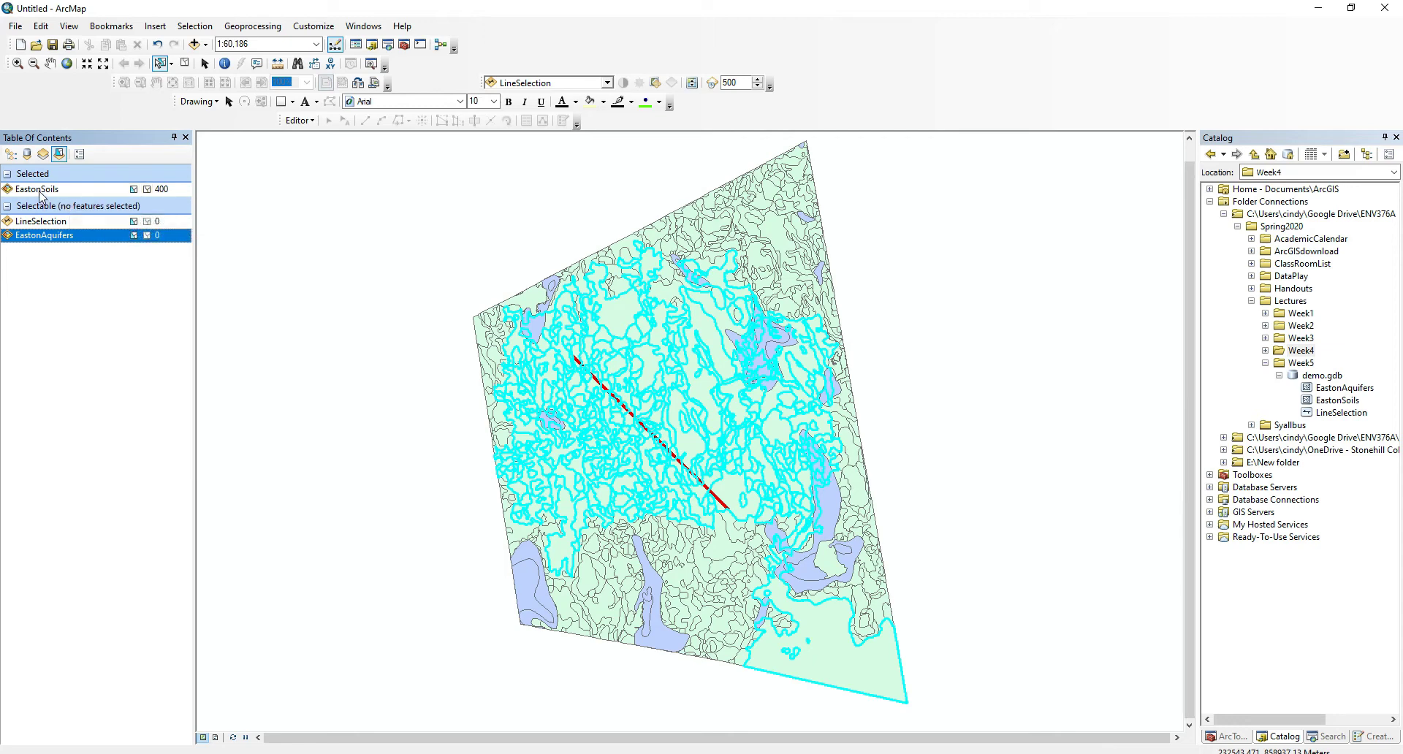
{"action": "left_click", "coordinate": [148, 189]}
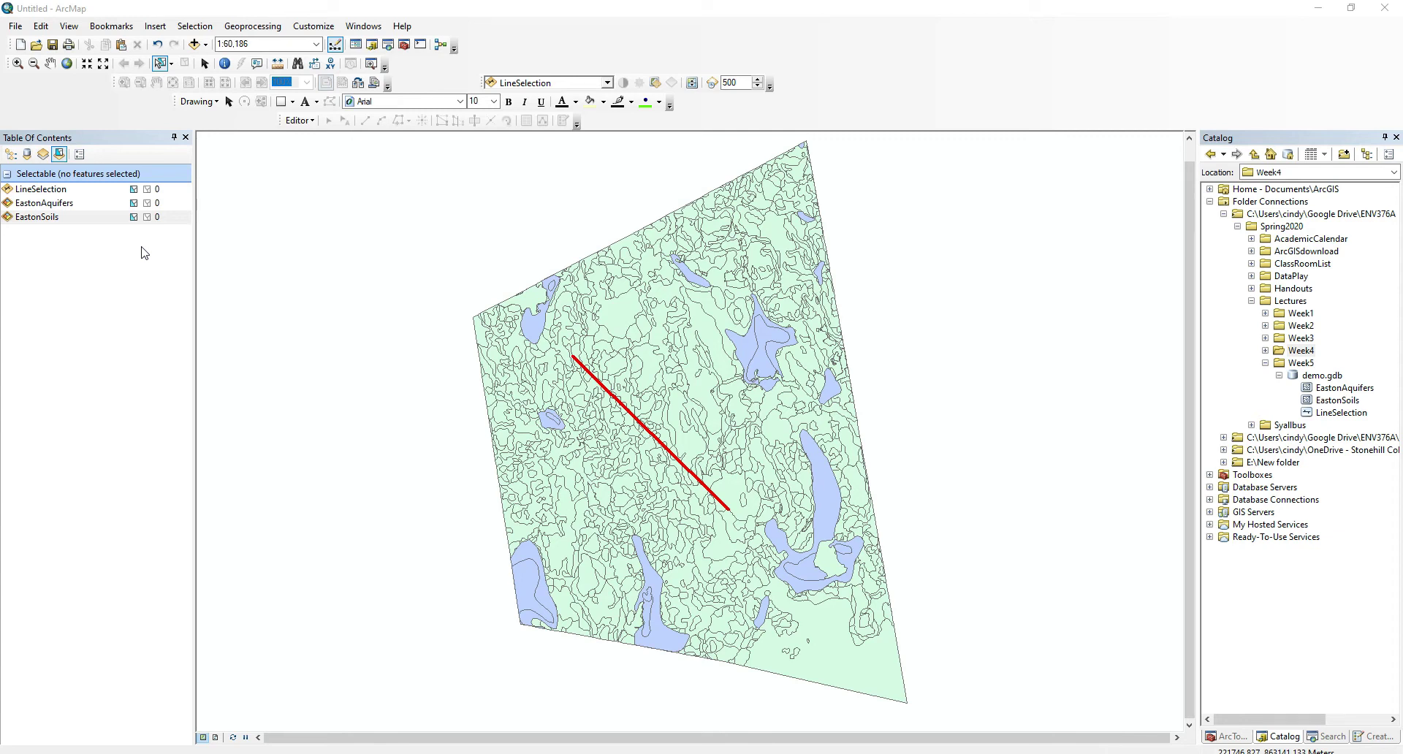
{"action": "left_click", "coordinate": [13, 154]}
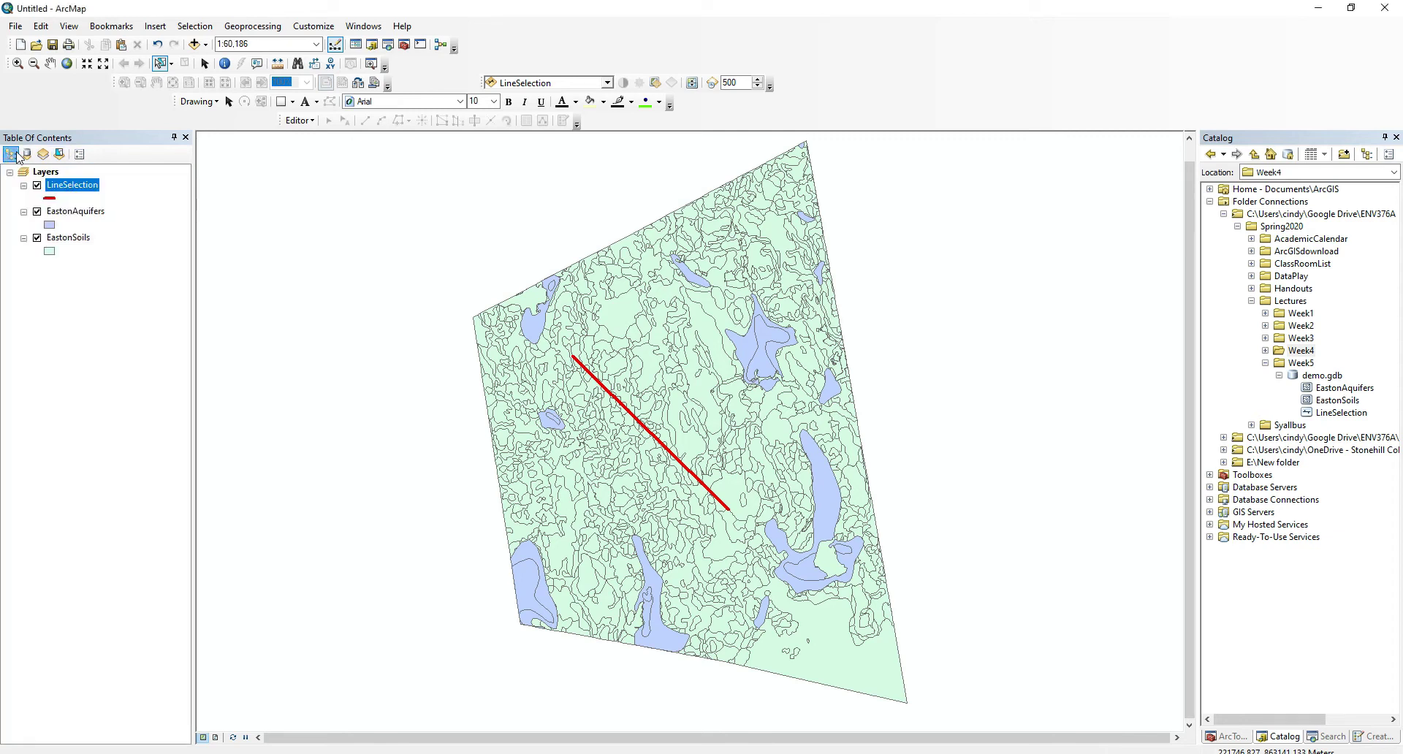
Step: Select features with Select by Polygon, drawing a multi-sided polygon around the red line, and clear the selection
{"action": "left_click", "coordinate": [171, 64]}
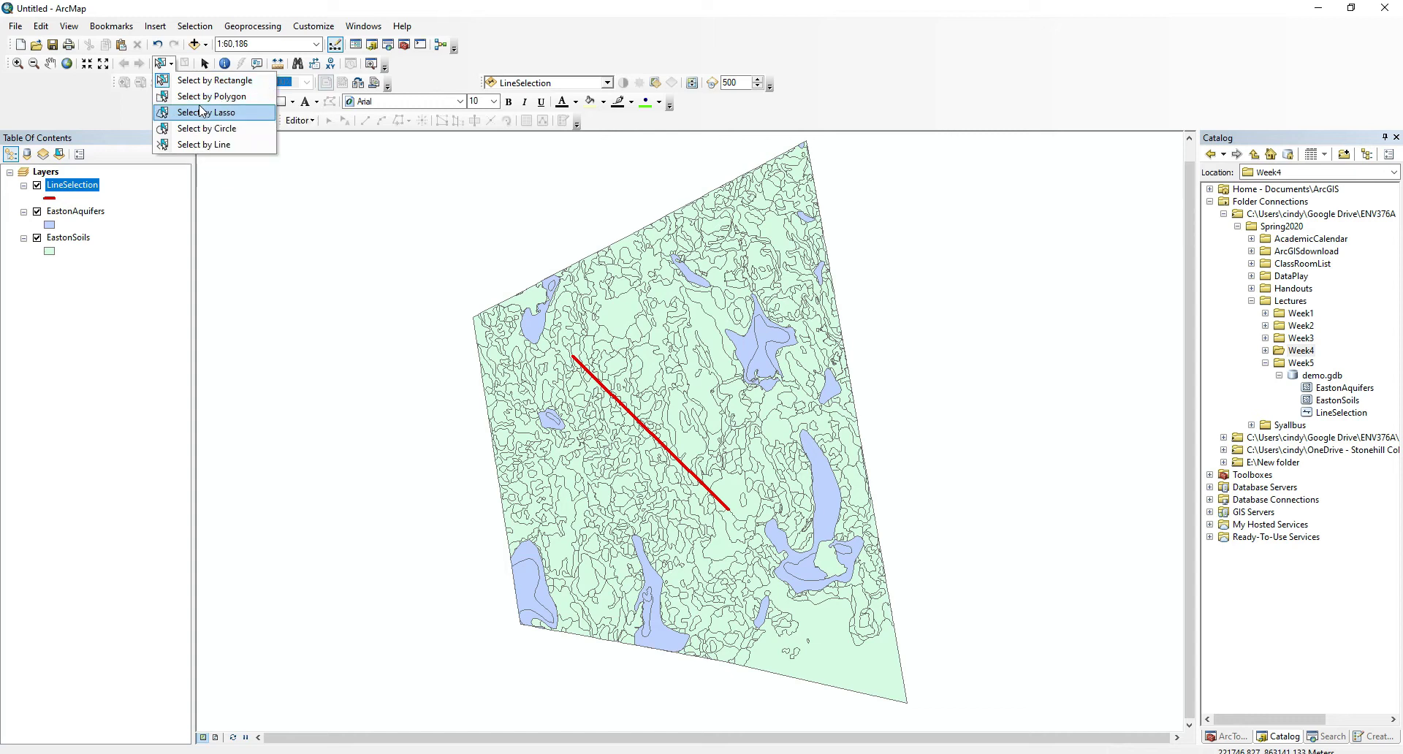
{"action": "left_click", "coordinate": [249, 99]}
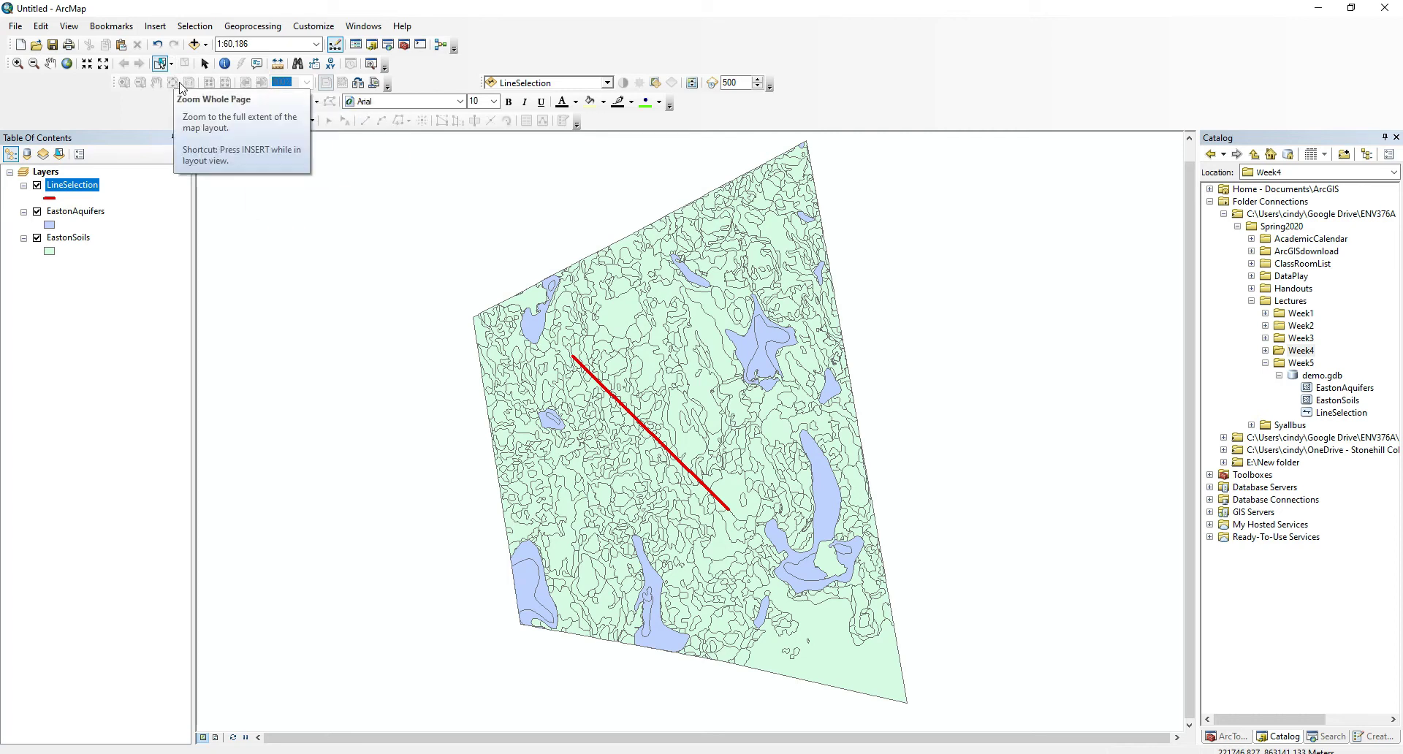
{"action": "left_click", "coordinate": [550, 343]}
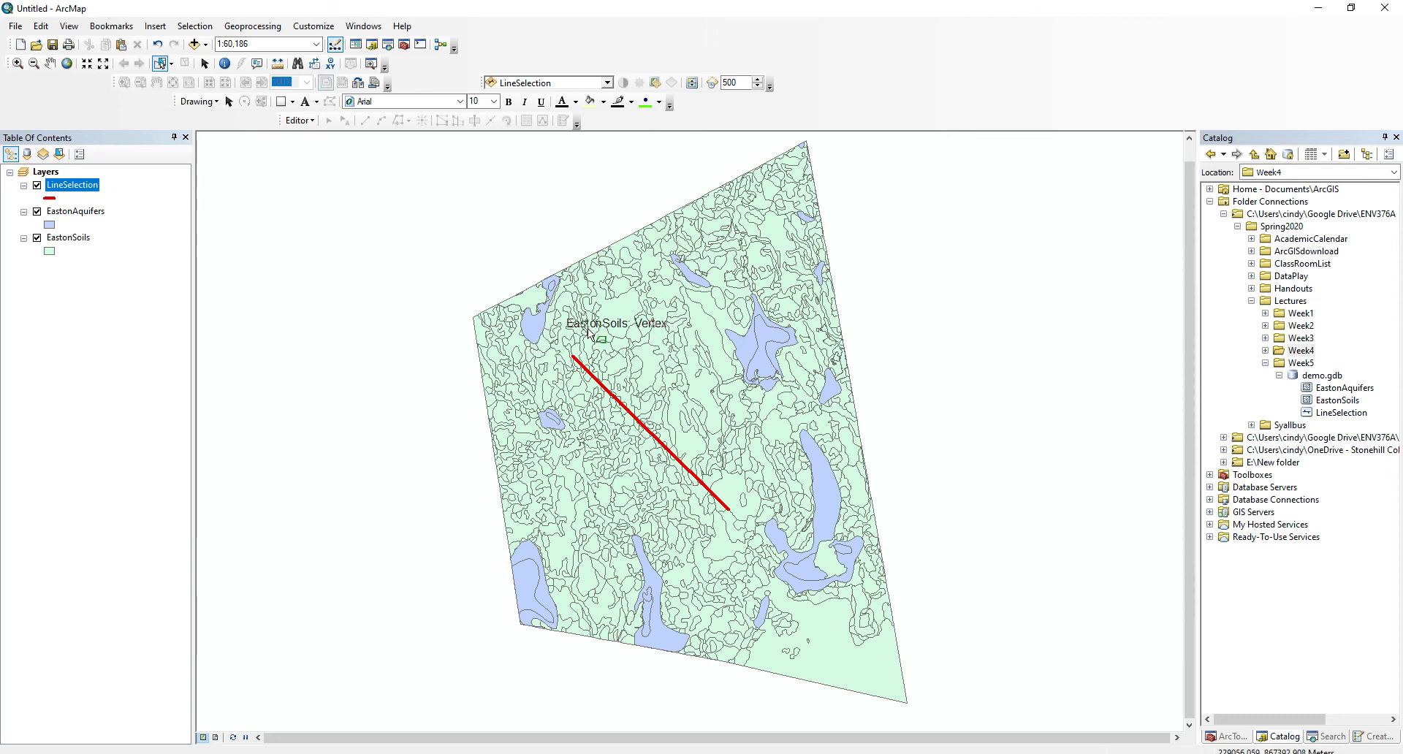
{"action": "left_click", "coordinate": [670, 318]}
{"action": "left_click", "coordinate": [758, 418]}
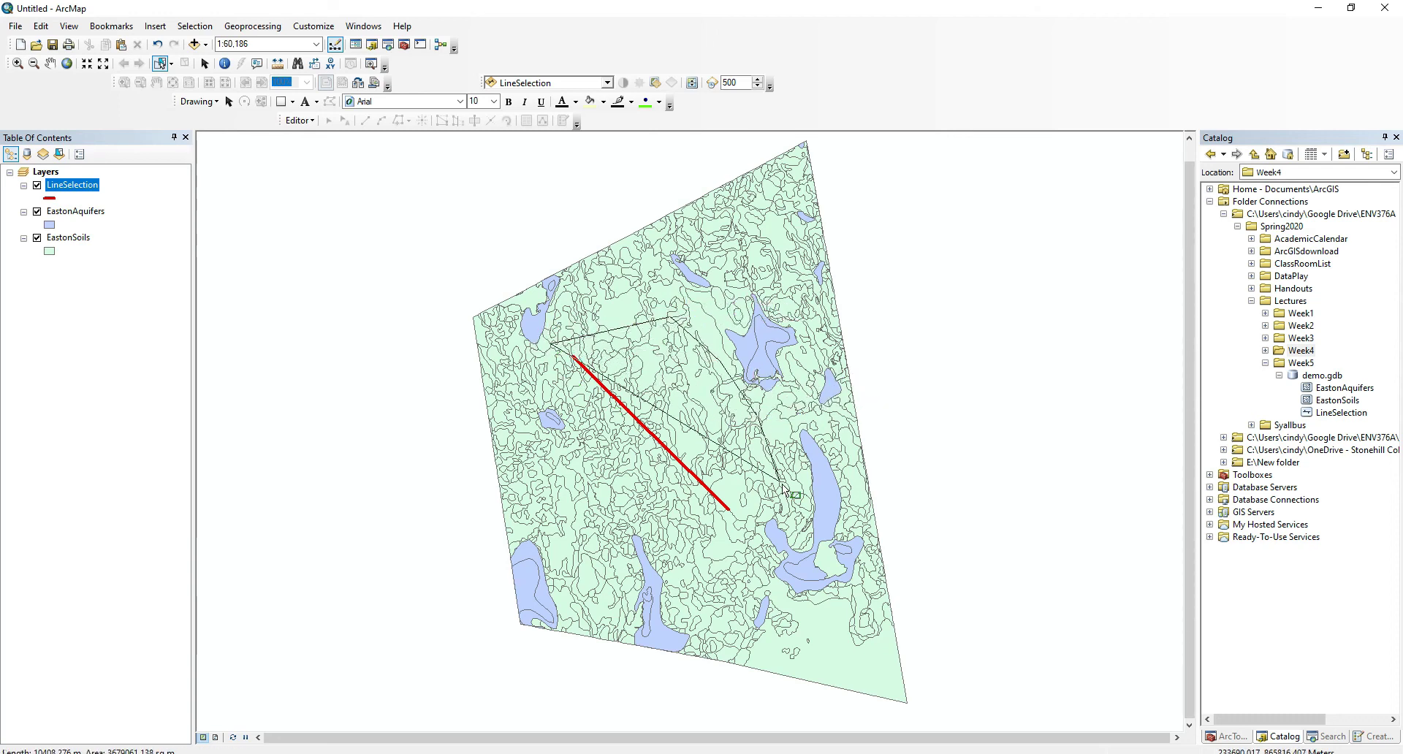
{"action": "left_click", "coordinate": [781, 482]}
{"action": "left_click", "coordinate": [758, 536]}
{"action": "left_click", "coordinate": [716, 545]}
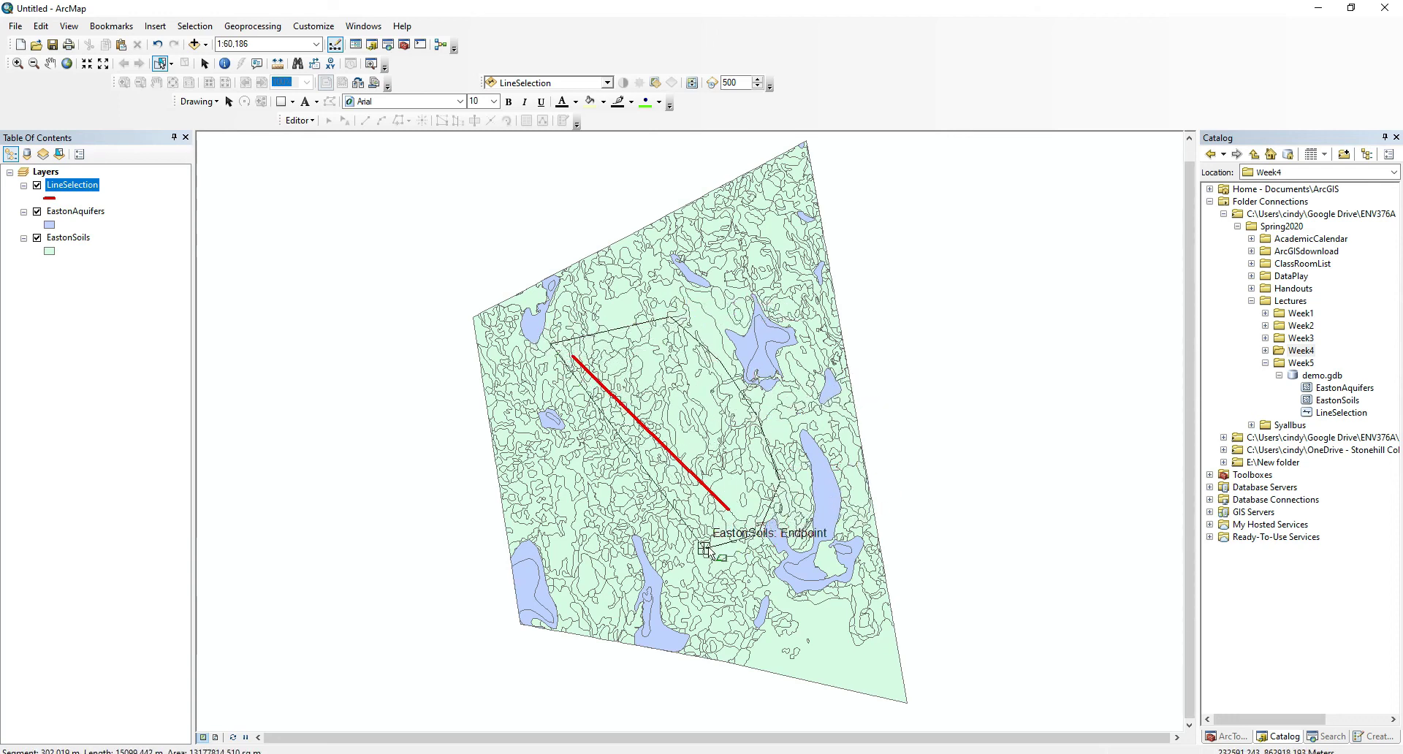
{"action": "left_click", "coordinate": [587, 497]}
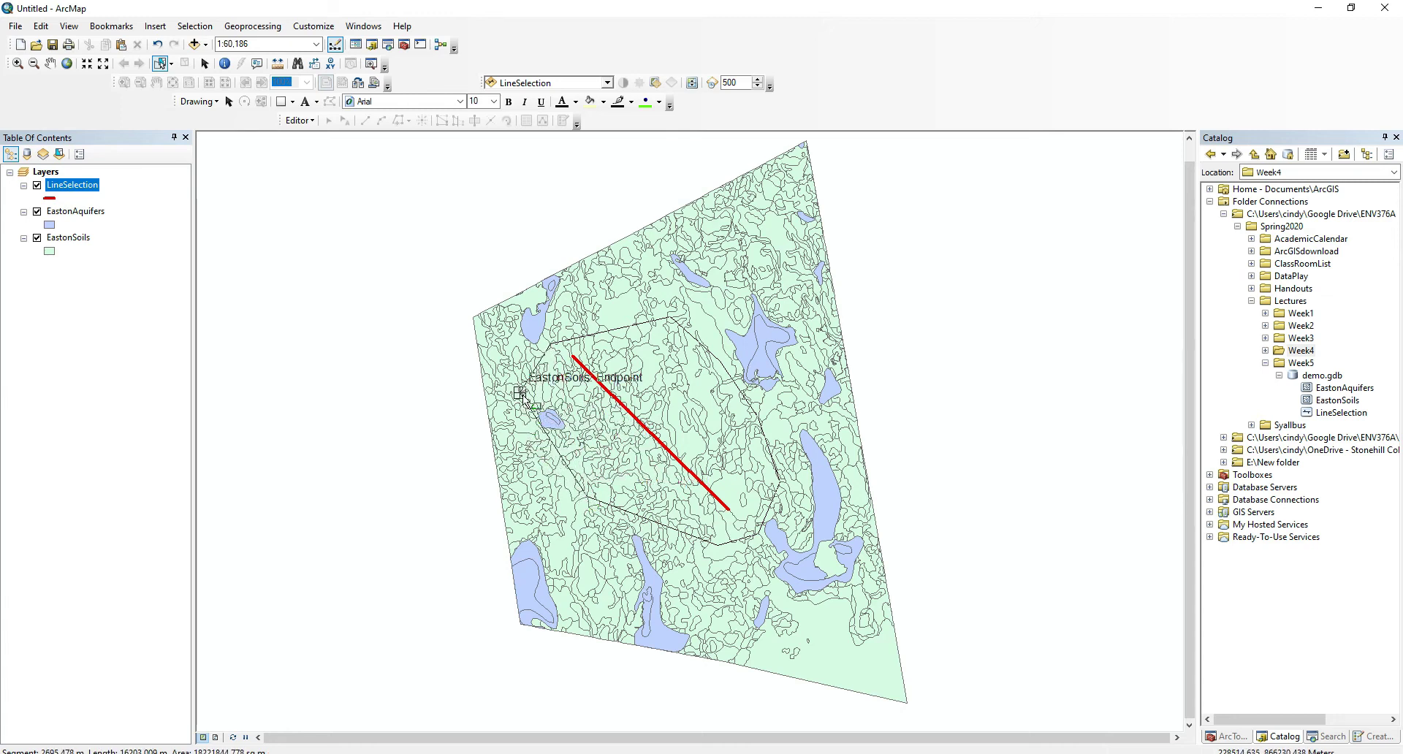
{"action": "double_click", "coordinate": [522, 395]}
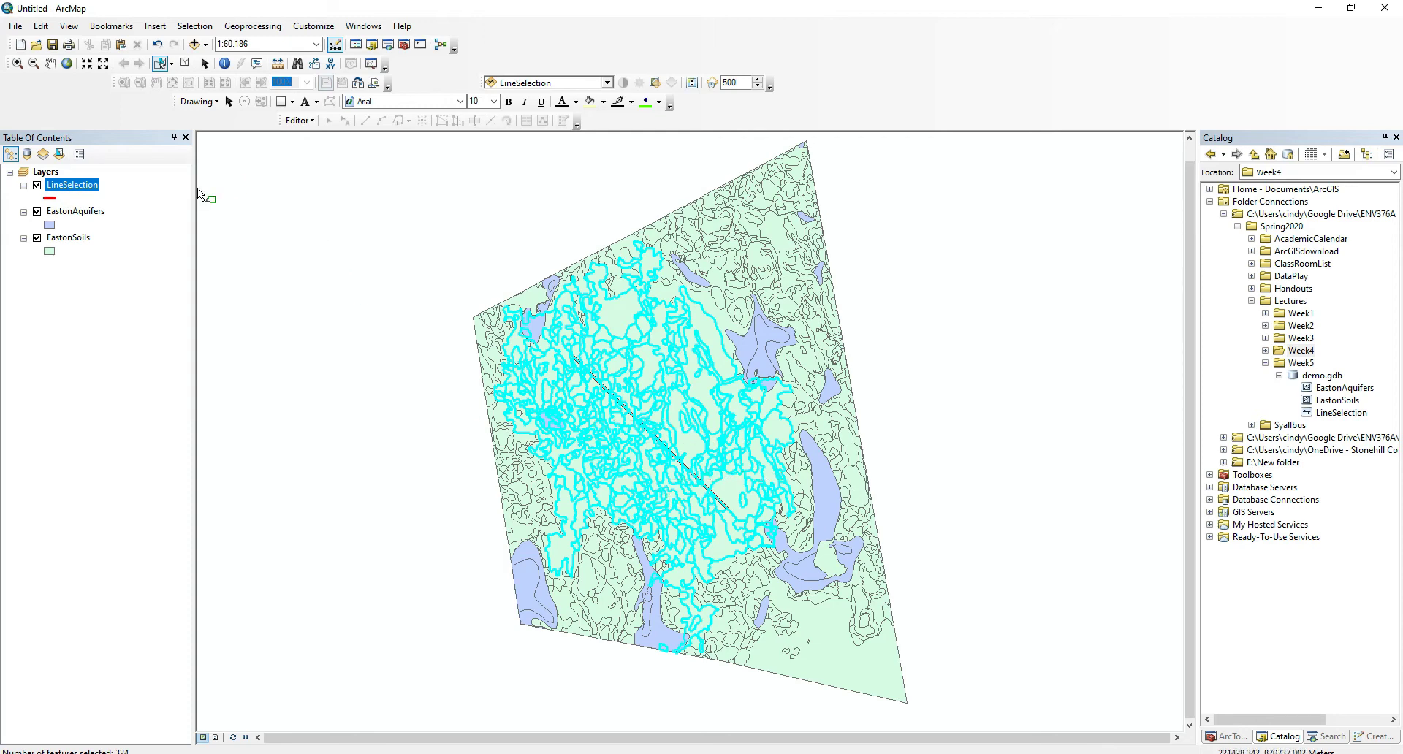
{"action": "left_click", "coordinate": [187, 64]}
Step: Select features with Select by Lasso, tracing a freehand loop around the middle of the map, and clear the selection
{"action": "left_click", "coordinate": [170, 63]}
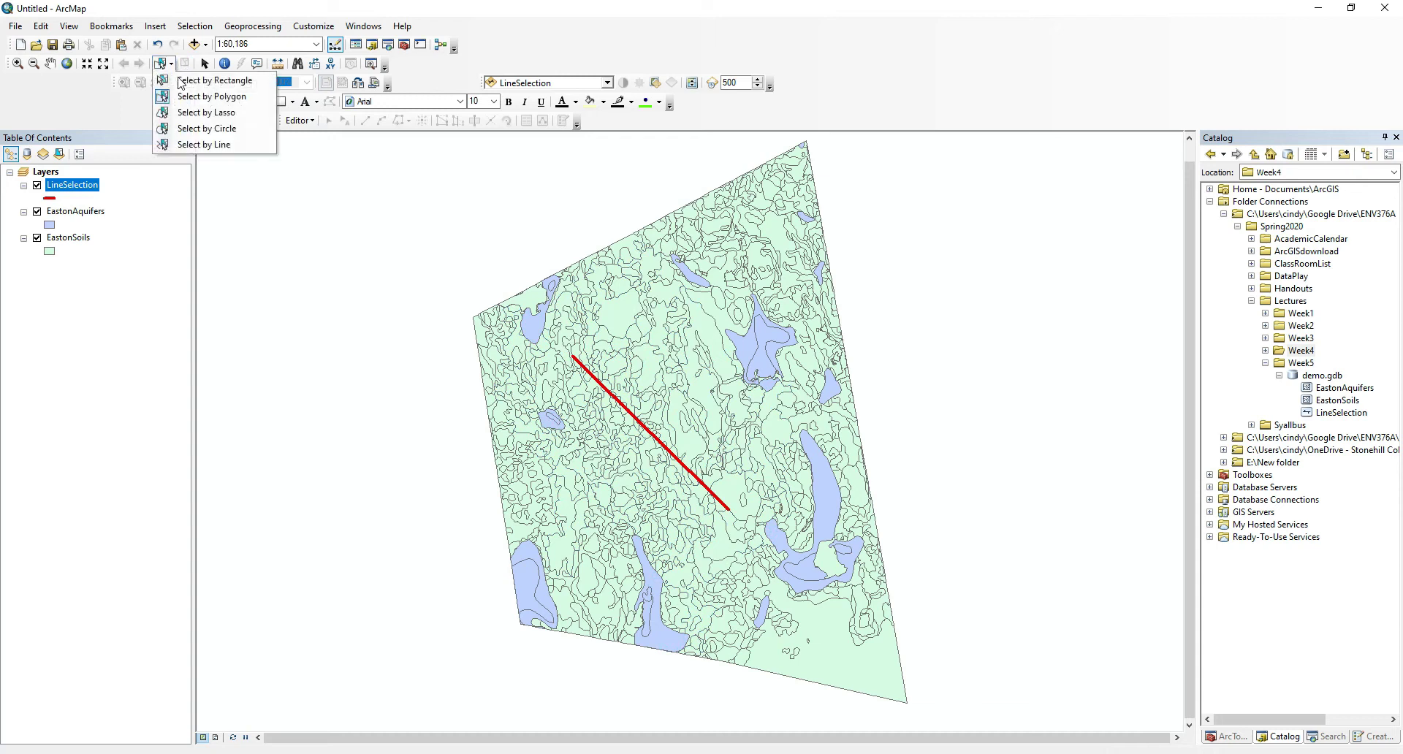
{"action": "left_click", "coordinate": [199, 114]}
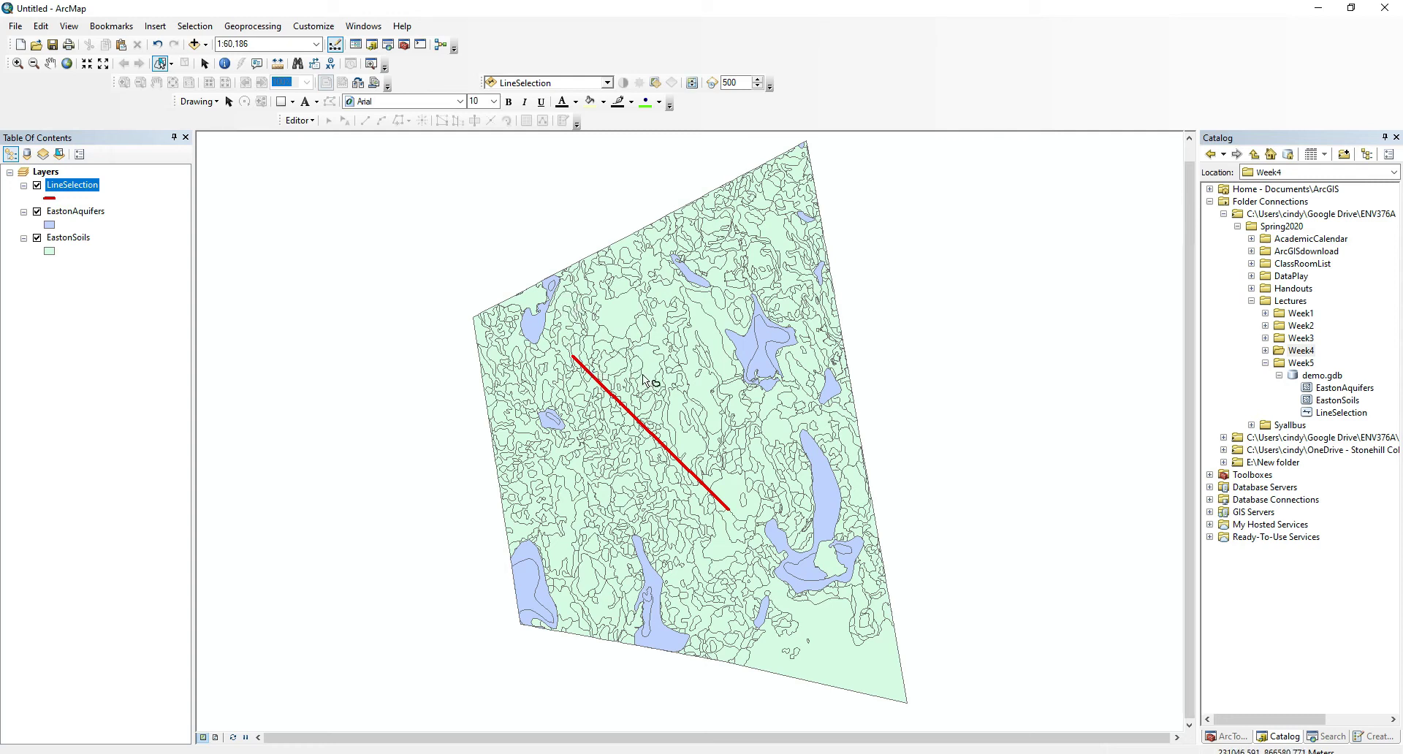
{"action": "mouse_move", "coordinate": [637, 360]}
{"action": "left_mouse_down"}
{"action": "mouse_move", "coordinate": [741, 432]}
{"action": "mouse_move", "coordinate": [689, 532]}
{"action": "mouse_move", "coordinate": [577, 511]}
{"action": "mouse_move", "coordinate": [528, 401]}
{"action": "left_mouse_up"}
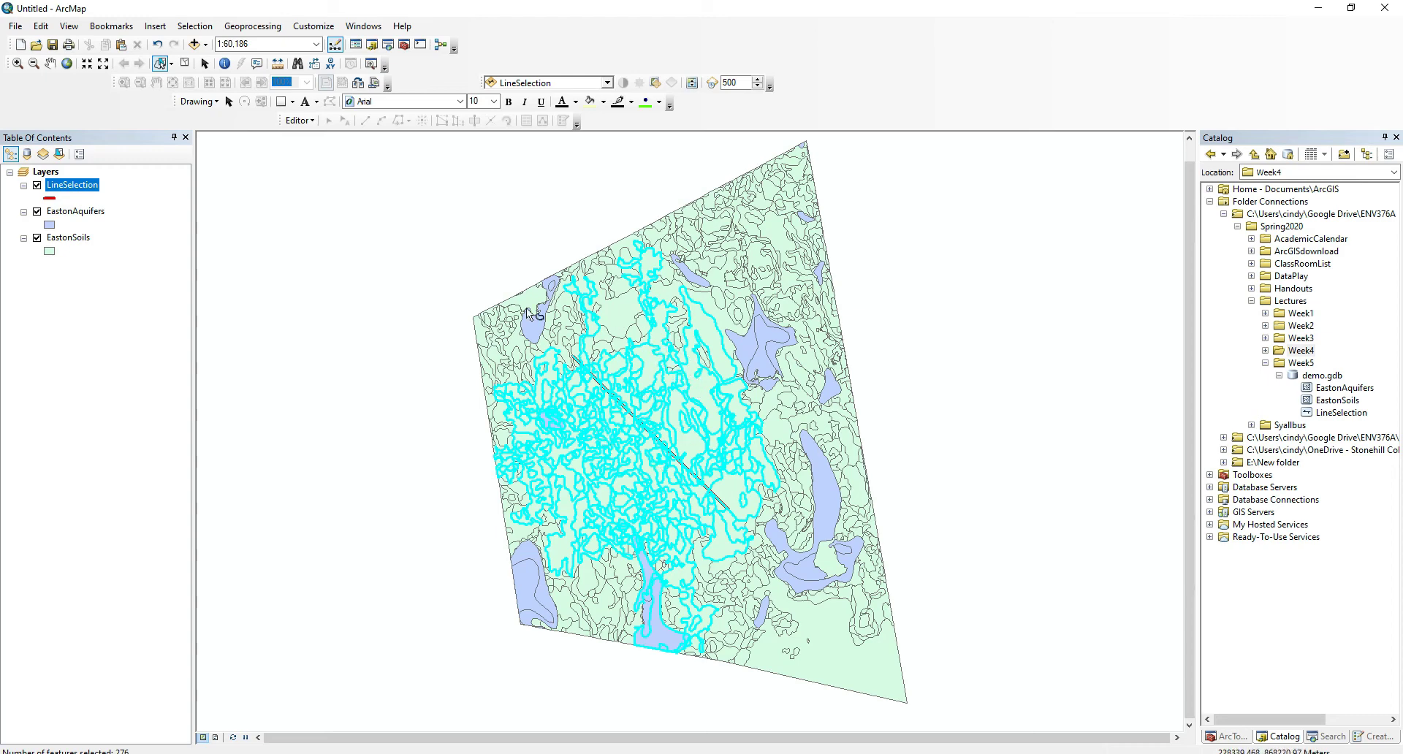
{"action": "left_click", "coordinate": [185, 65]}
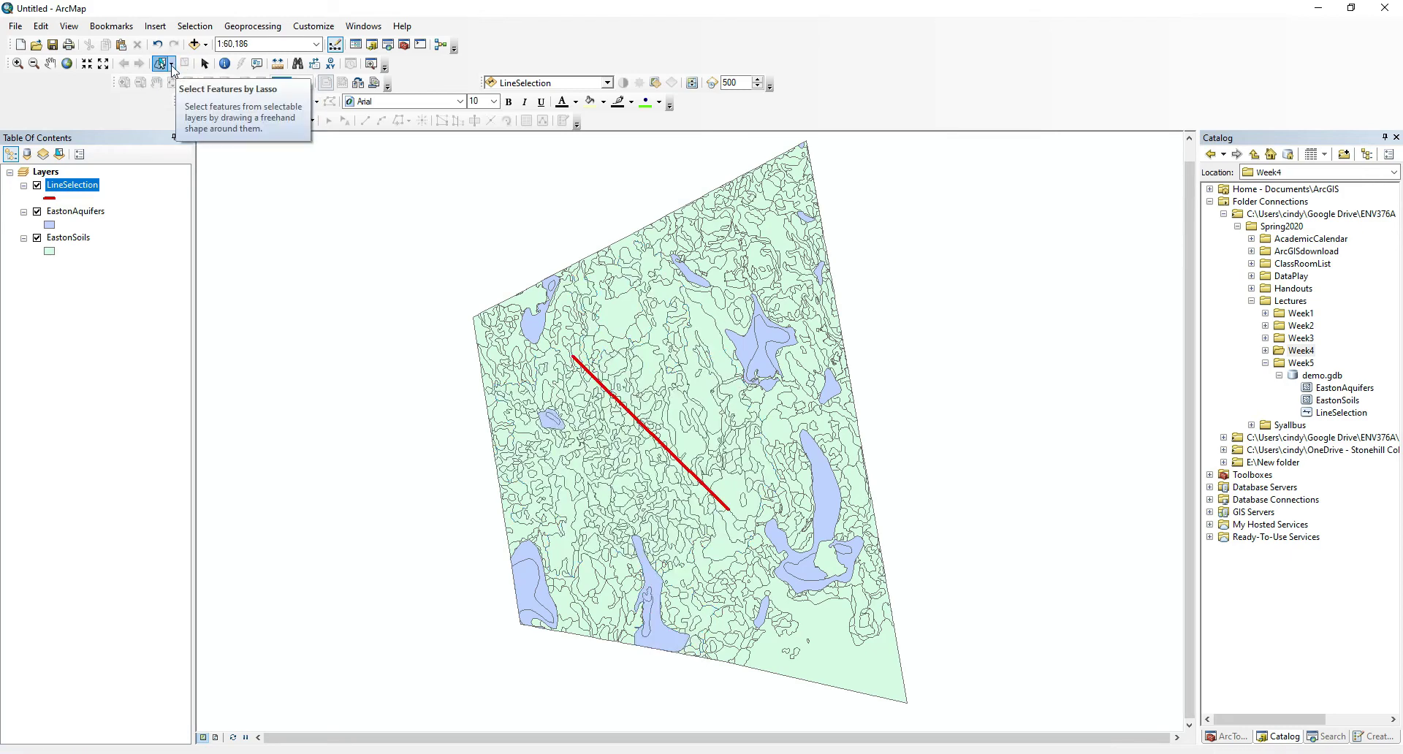
Step: Select features with Select by Circle, drawing a circle just above the middle of the red line, and clear the selection
{"action": "left_click", "coordinate": [170, 64]}
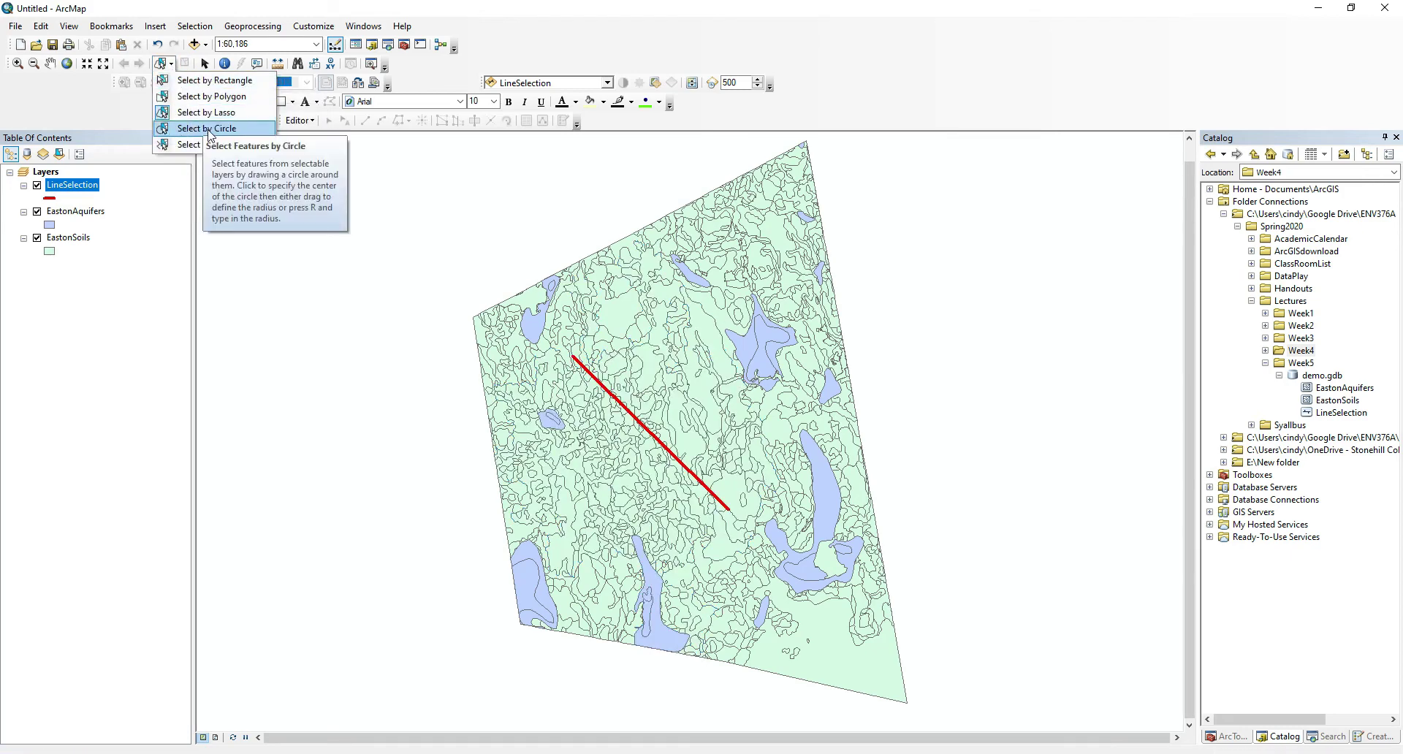
{"action": "left_click", "coordinate": [210, 129]}
{"action": "left_click_drag", "start_coordinate": [653, 387], "coordinate": [691, 434]}
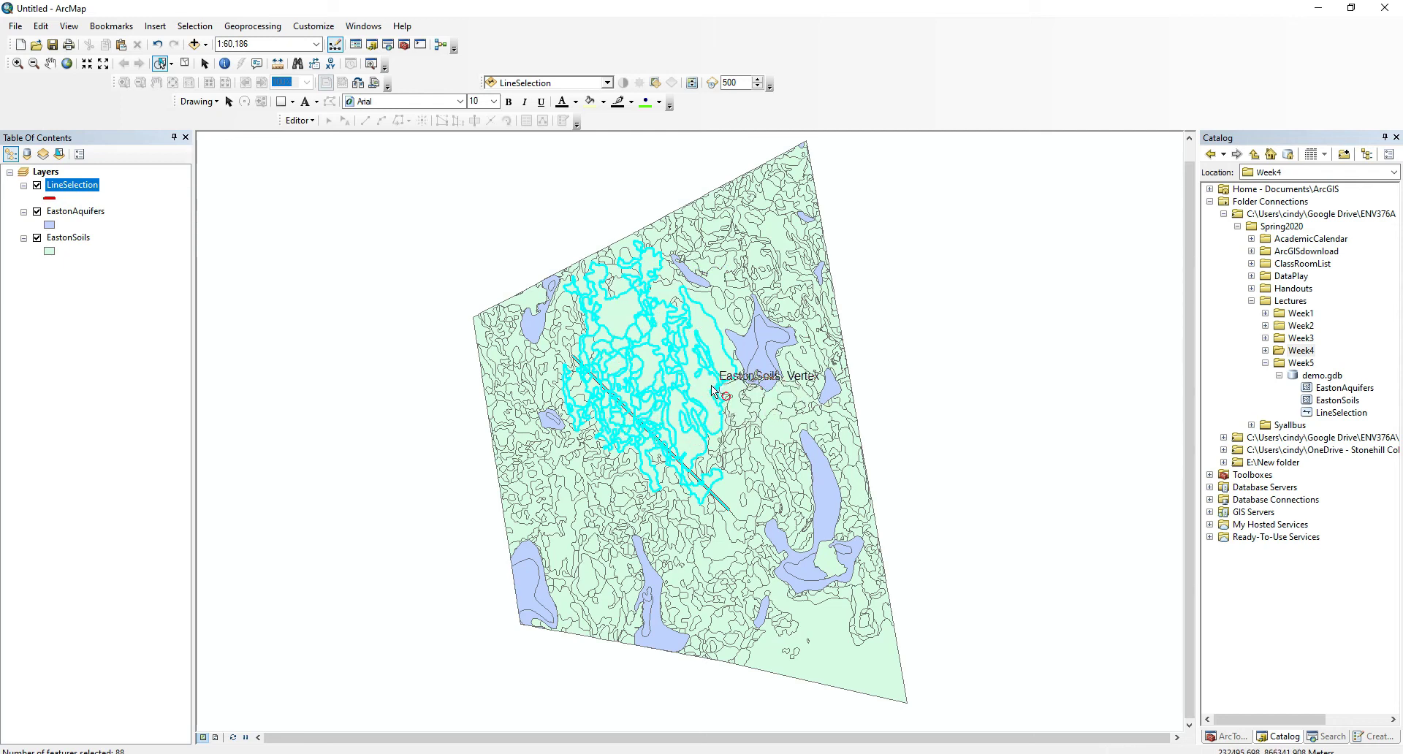
{"action": "left_click", "coordinate": [184, 65]}
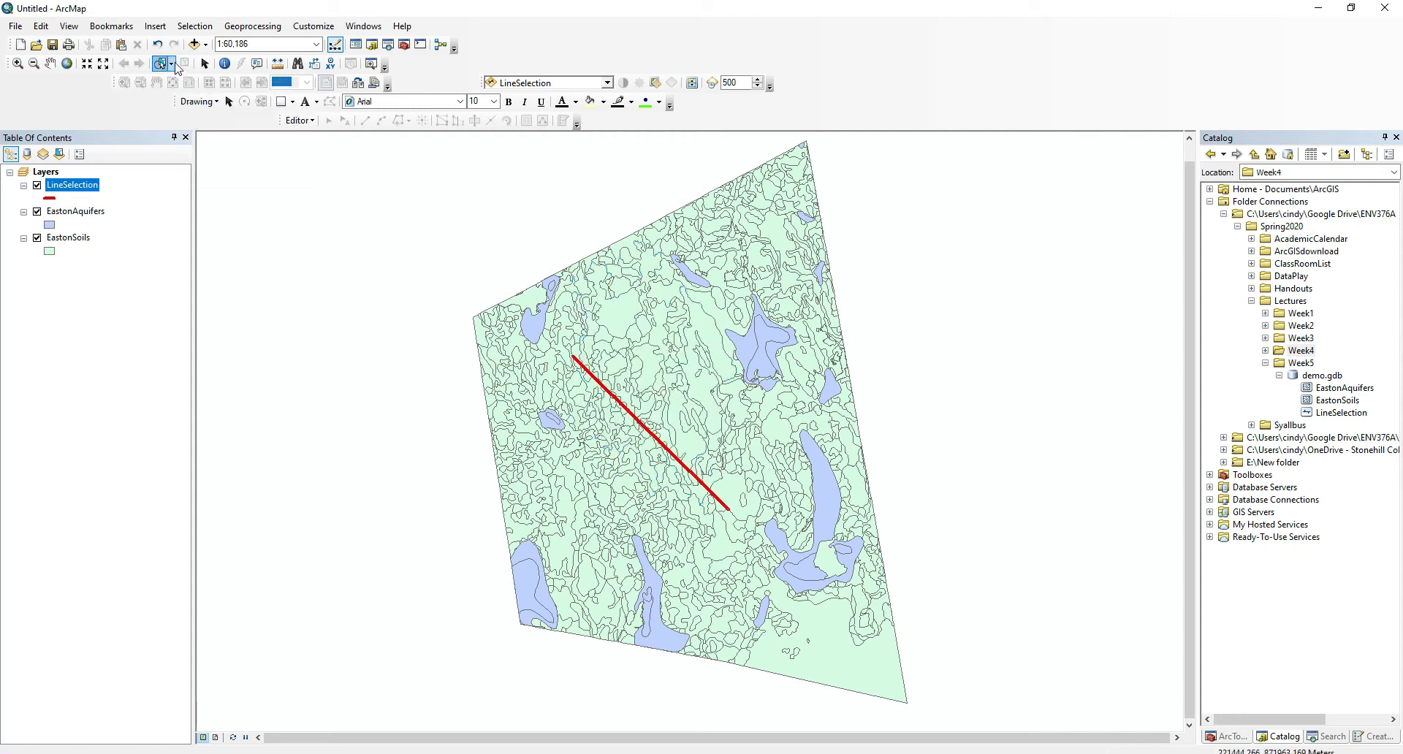
Step: Select features with Select by Line, drawing a zigzag line across the soils above the red line, and clear the selection
{"action": "left_click", "coordinate": [173, 64]}
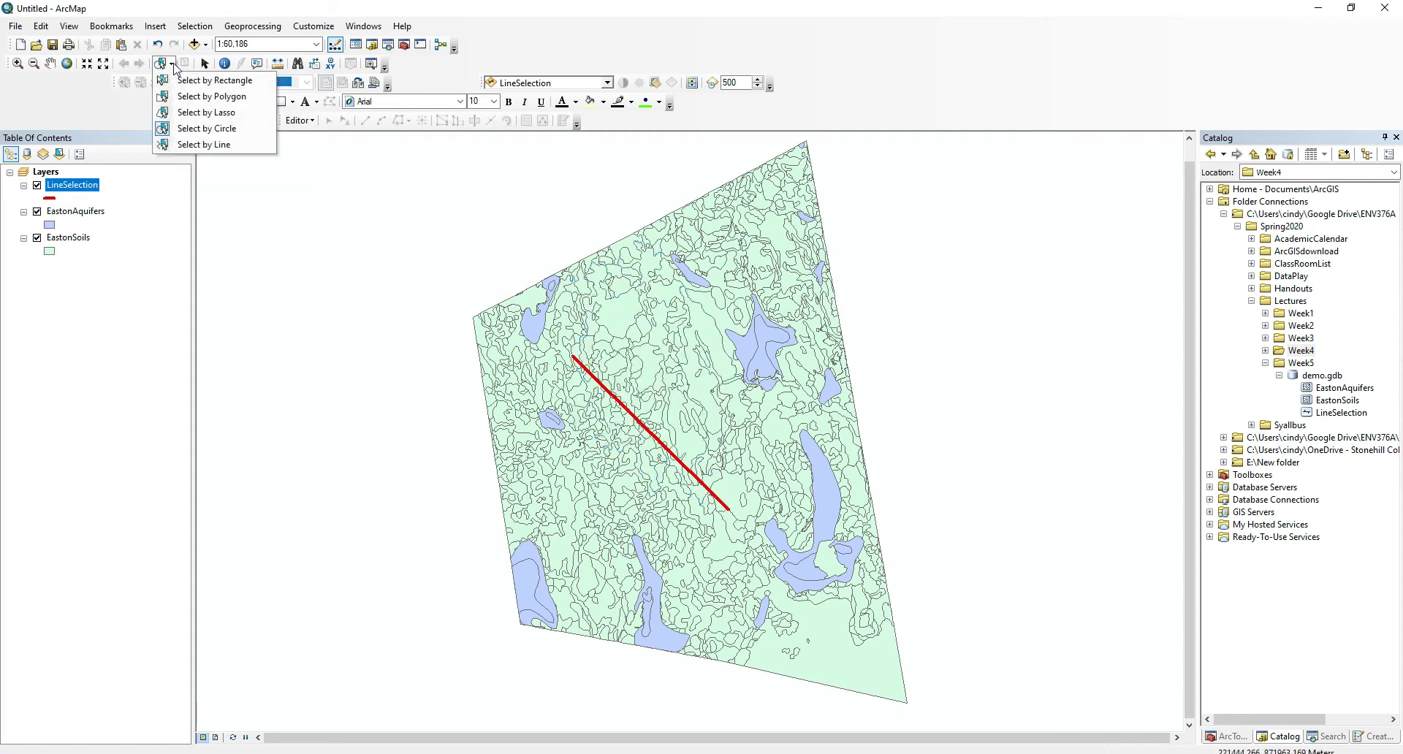
{"action": "left_click", "coordinate": [204, 145]}
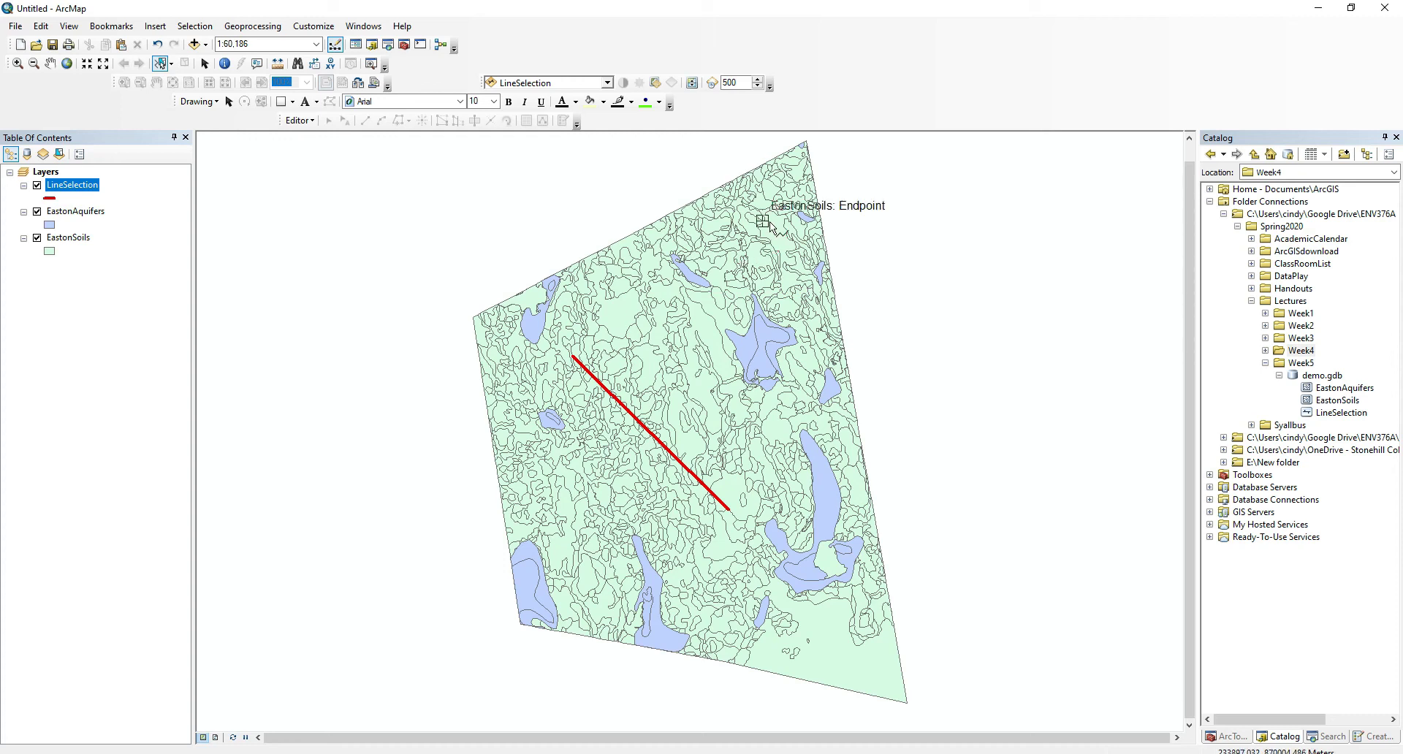
{"action": "left_click", "coordinate": [590, 290]}
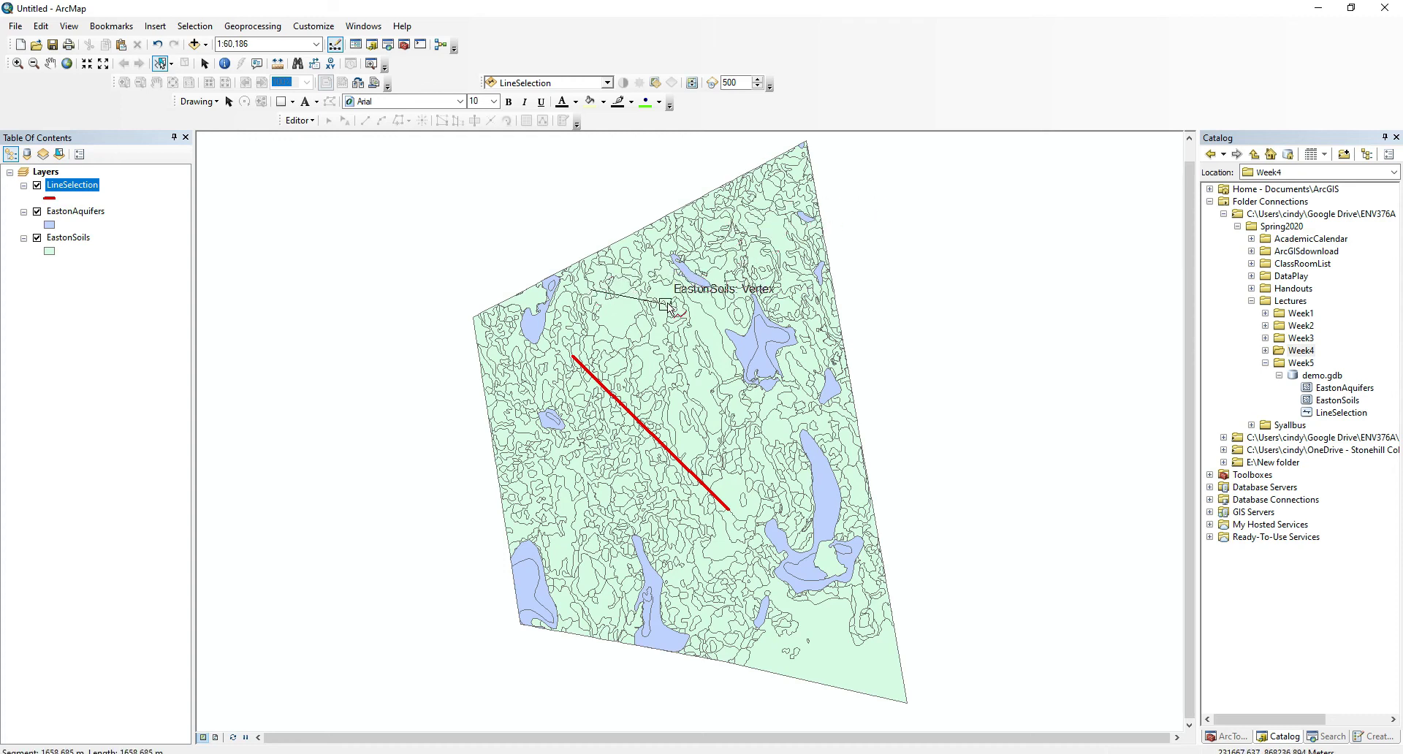
{"action": "left_click", "coordinate": [665, 303]}
{"action": "left_click", "coordinate": [639, 345]}
{"action": "left_click", "coordinate": [735, 378]}
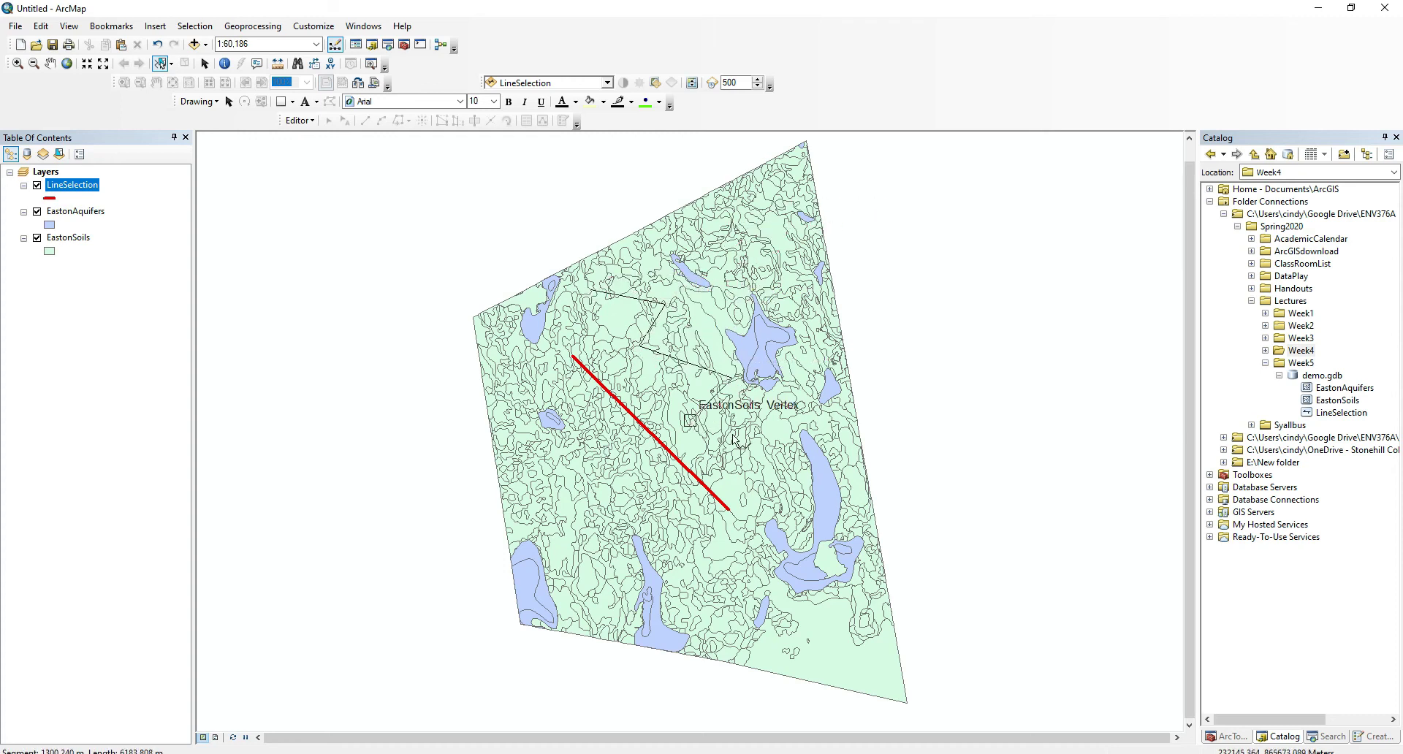
{"action": "left_click", "coordinate": [735, 437]}
{"action": "double_click", "coordinate": [759, 440]}
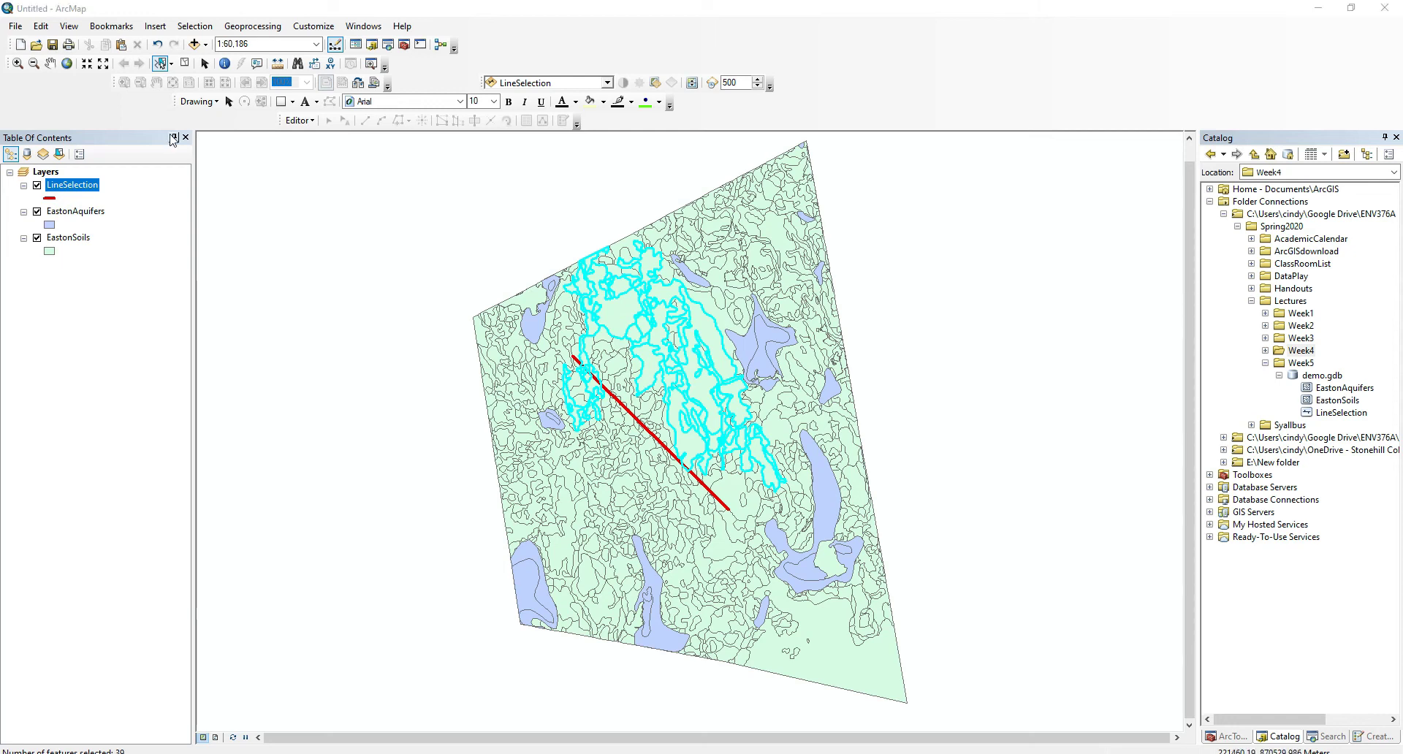
{"action": "left_click", "coordinate": [184, 65]}
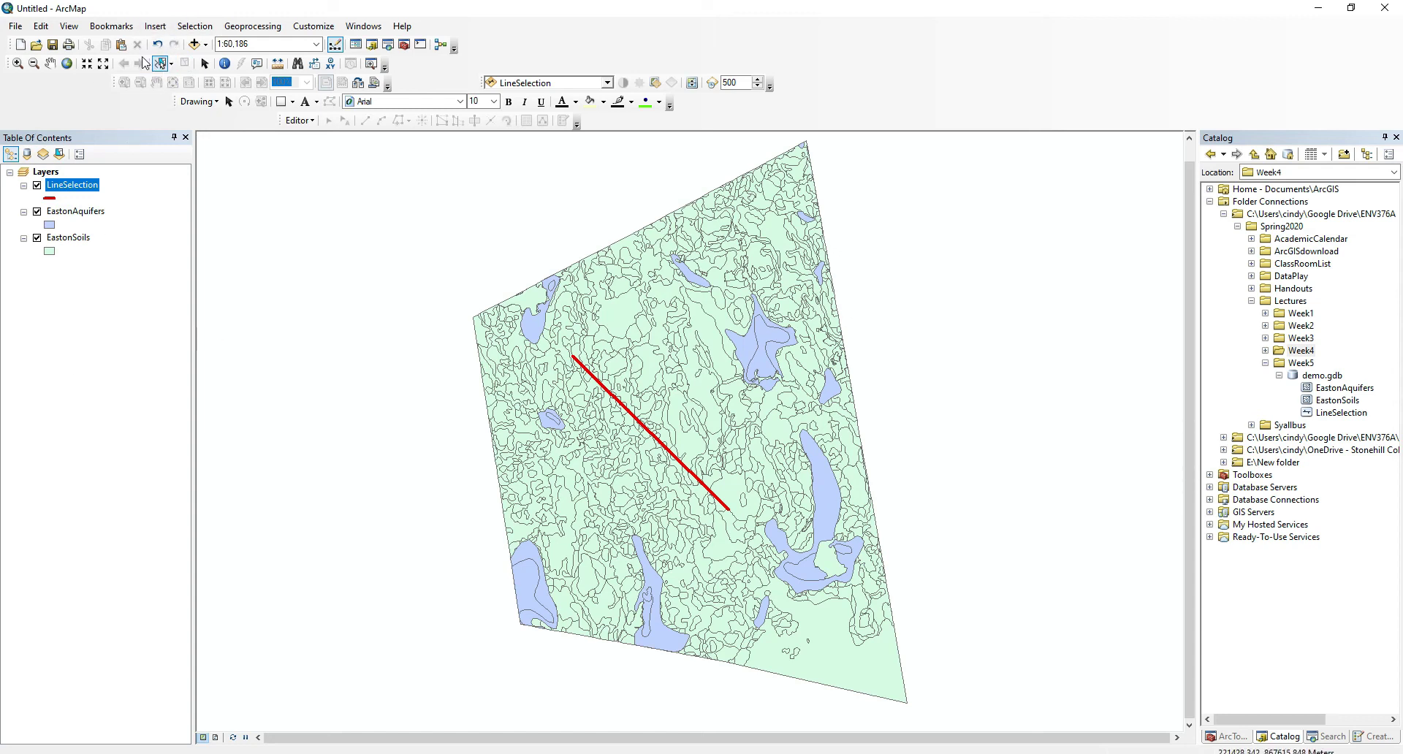
Step: Set the interactive selection method to Create New Selection and select features with a rectangle over the area above the red line
{"action": "left_click", "coordinate": [193, 28]}
{"action": "mouse_move", "coordinate": [235, 165]}
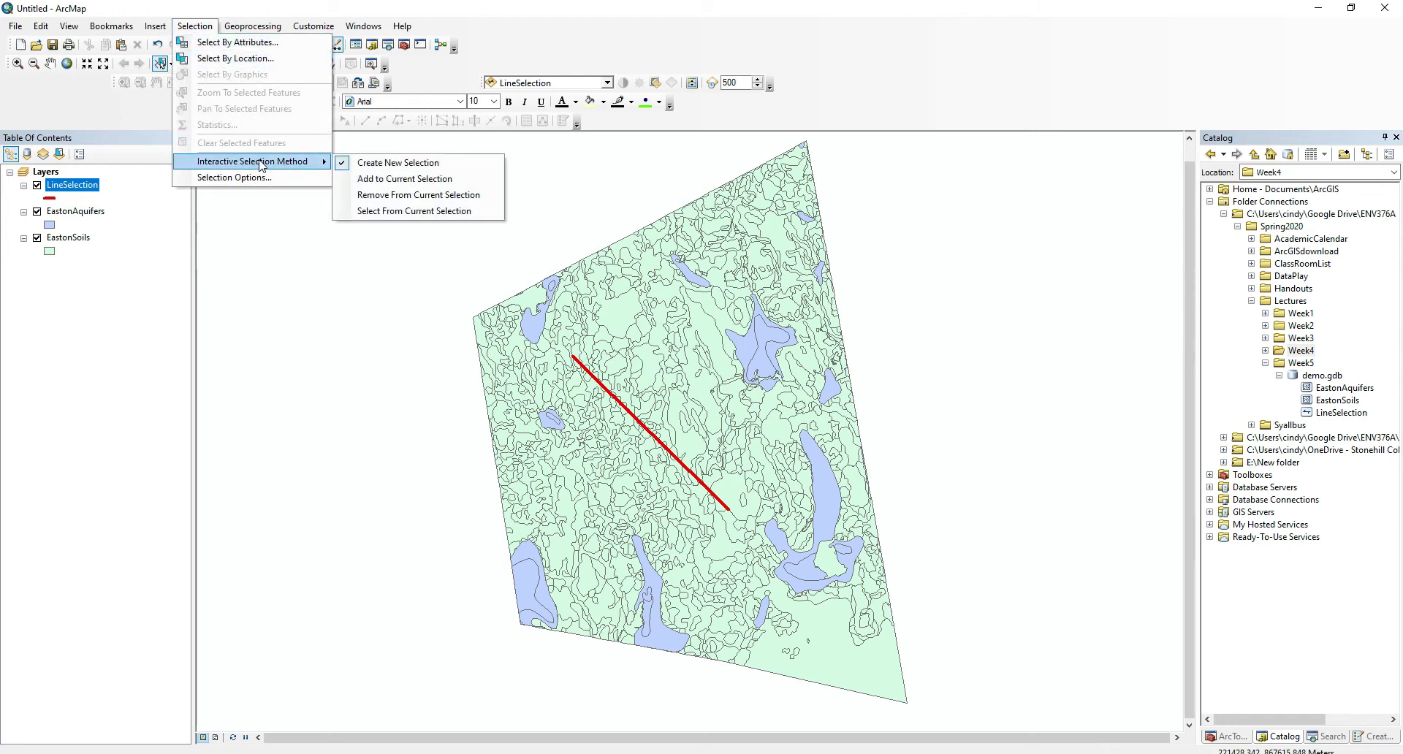
{"action": "left_click", "coordinate": [397, 163]}
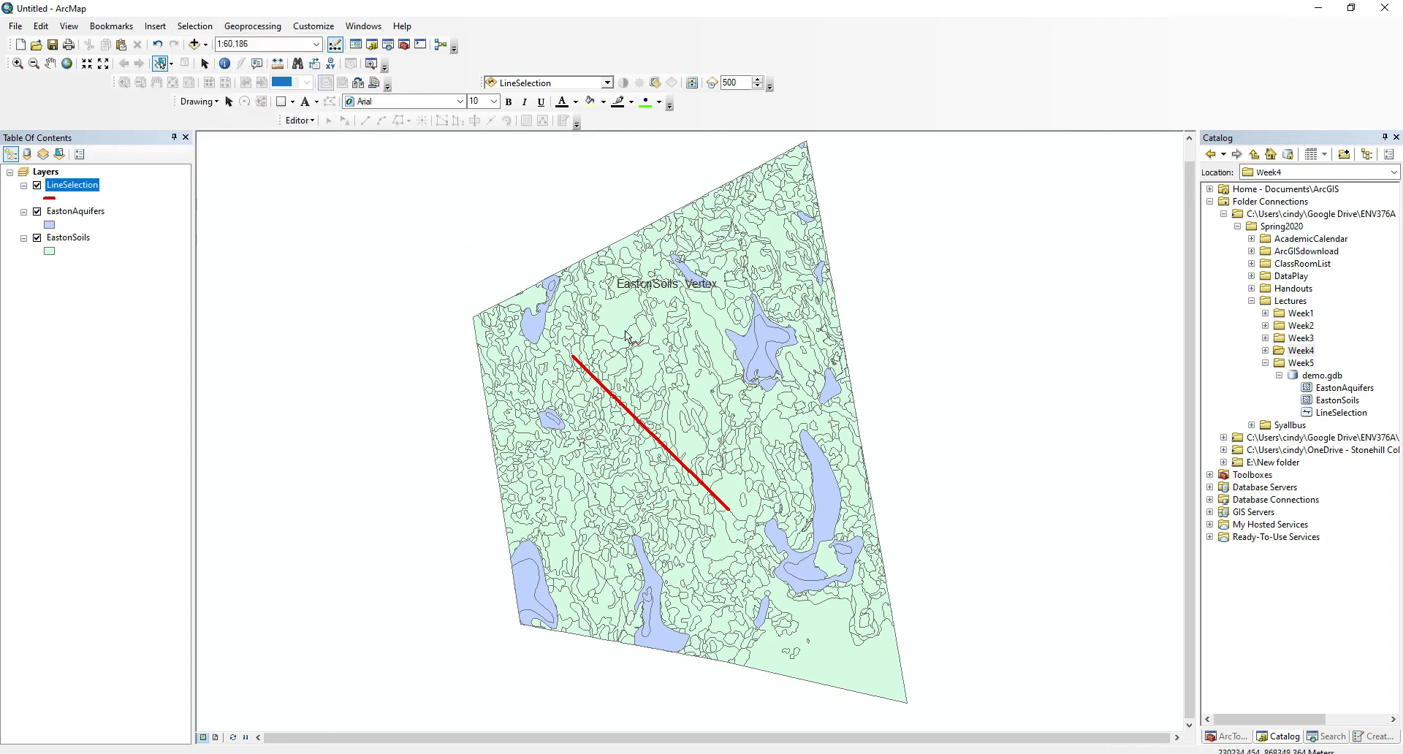
{"action": "left_click", "coordinate": [170, 64]}
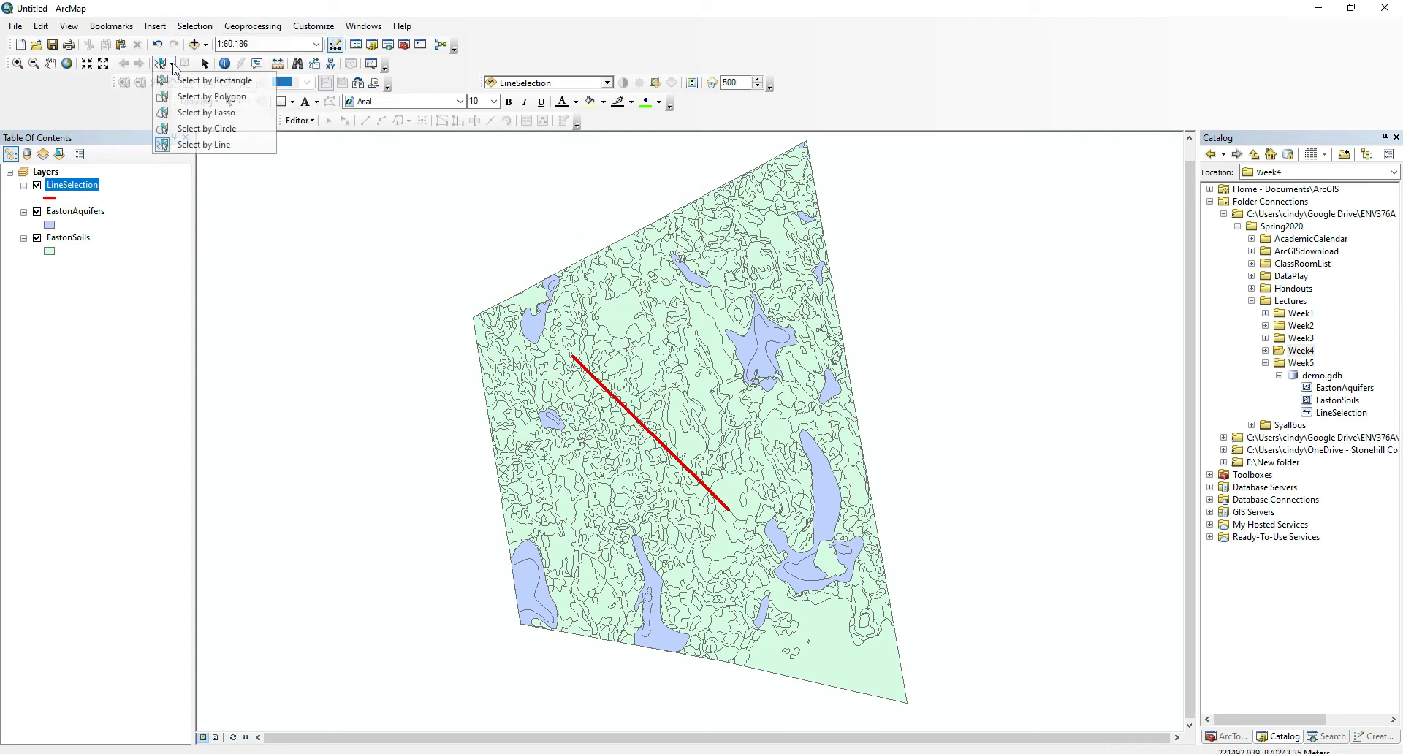
{"action": "left_click", "coordinate": [183, 85]}
{"action": "left_click_drag", "start_coordinate": [618, 338], "coordinate": [750, 421]}
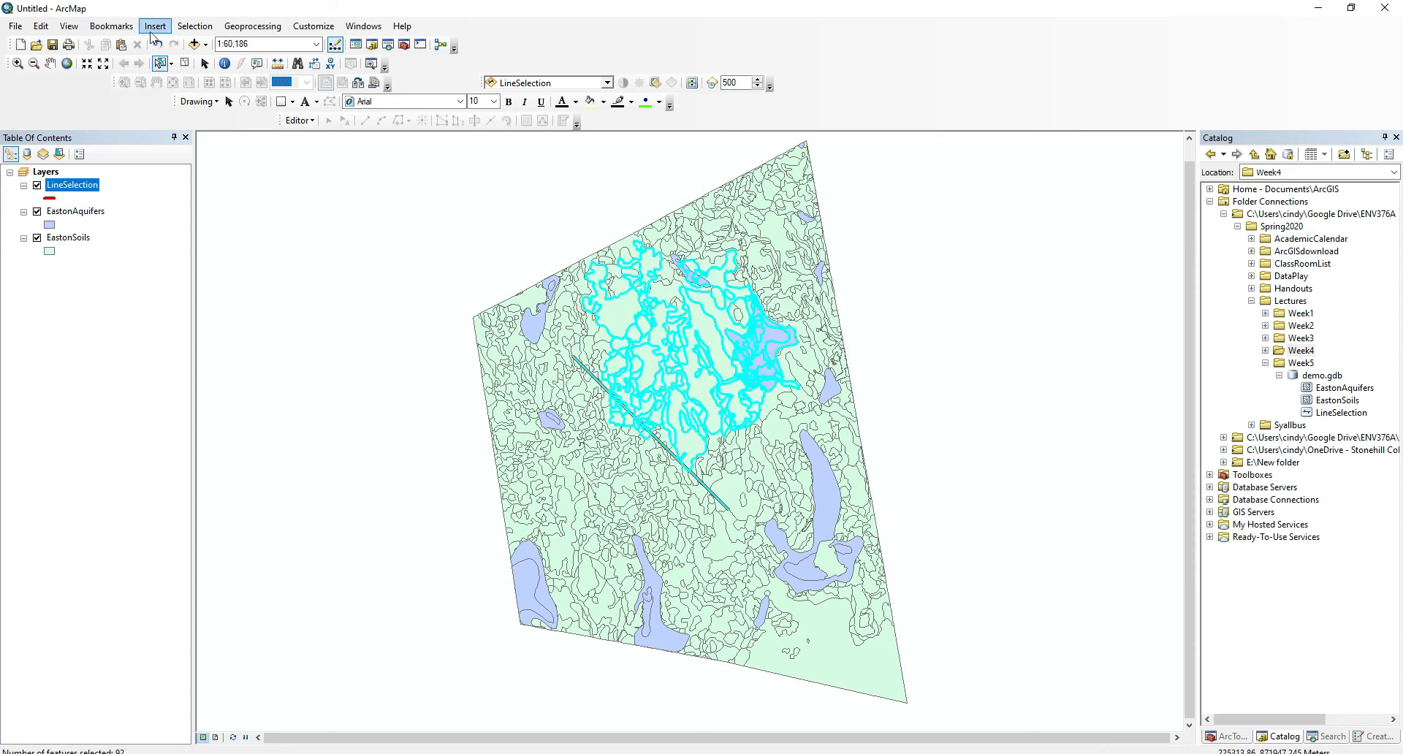
Step: Set the interactive selection method to Add to Current Selection and add the features in a rectangle over the map's southwest area
{"action": "left_click", "coordinate": [192, 28]}
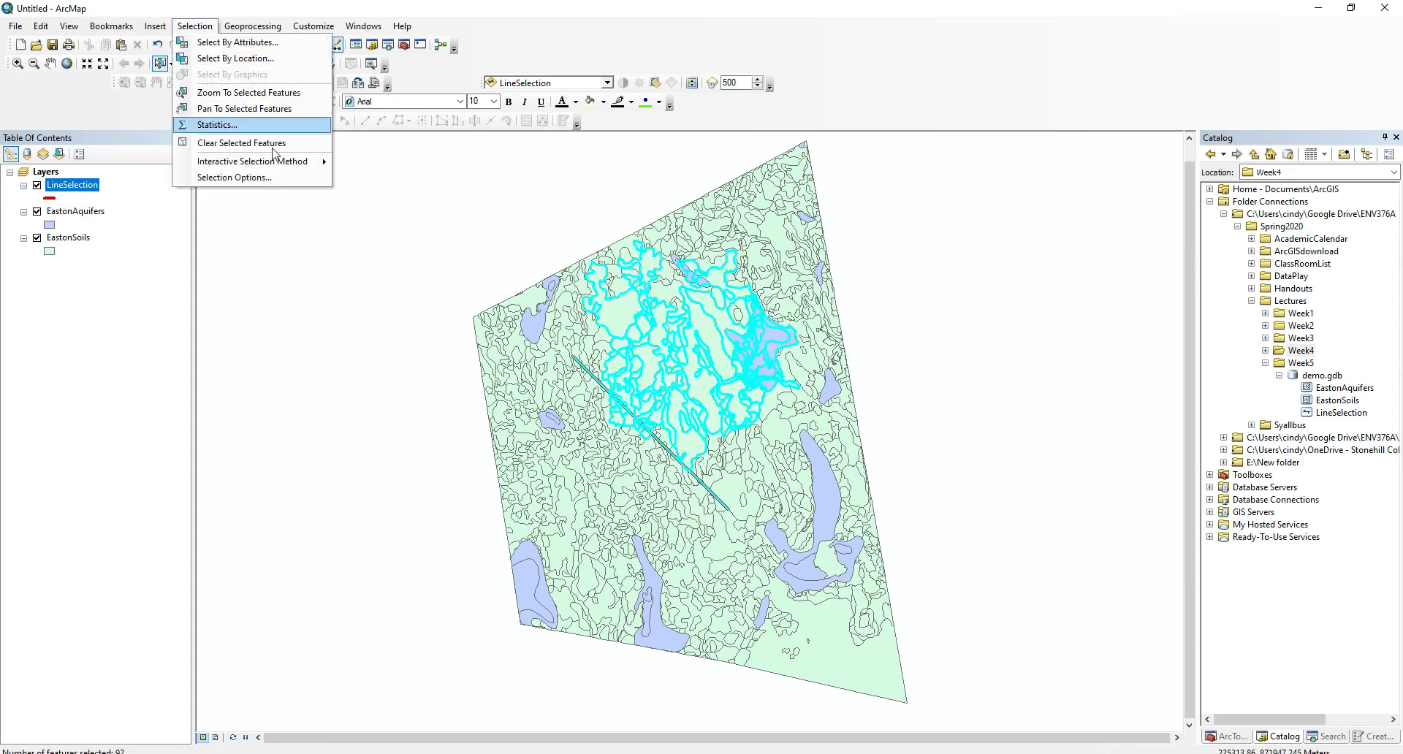
{"action": "mouse_move", "coordinate": [302, 169]}
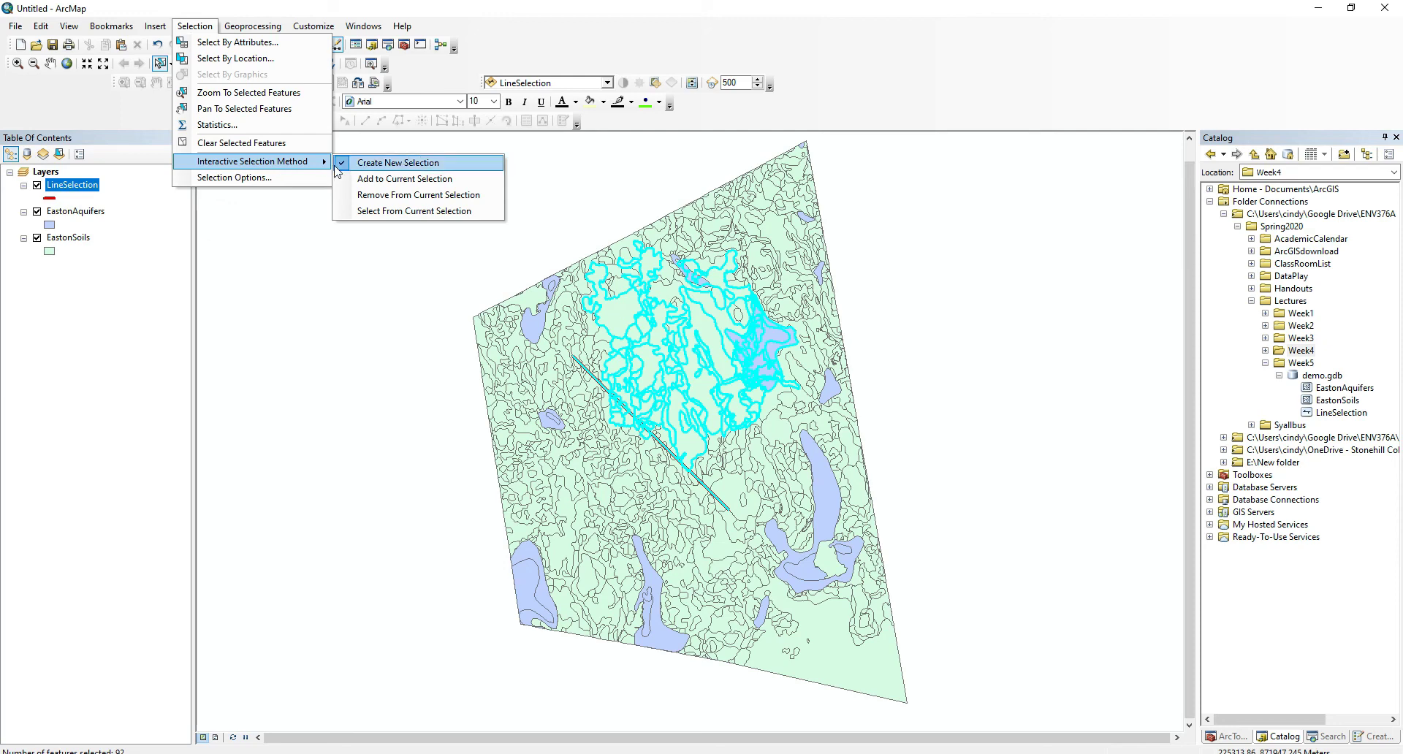
{"action": "left_click", "coordinate": [355, 184]}
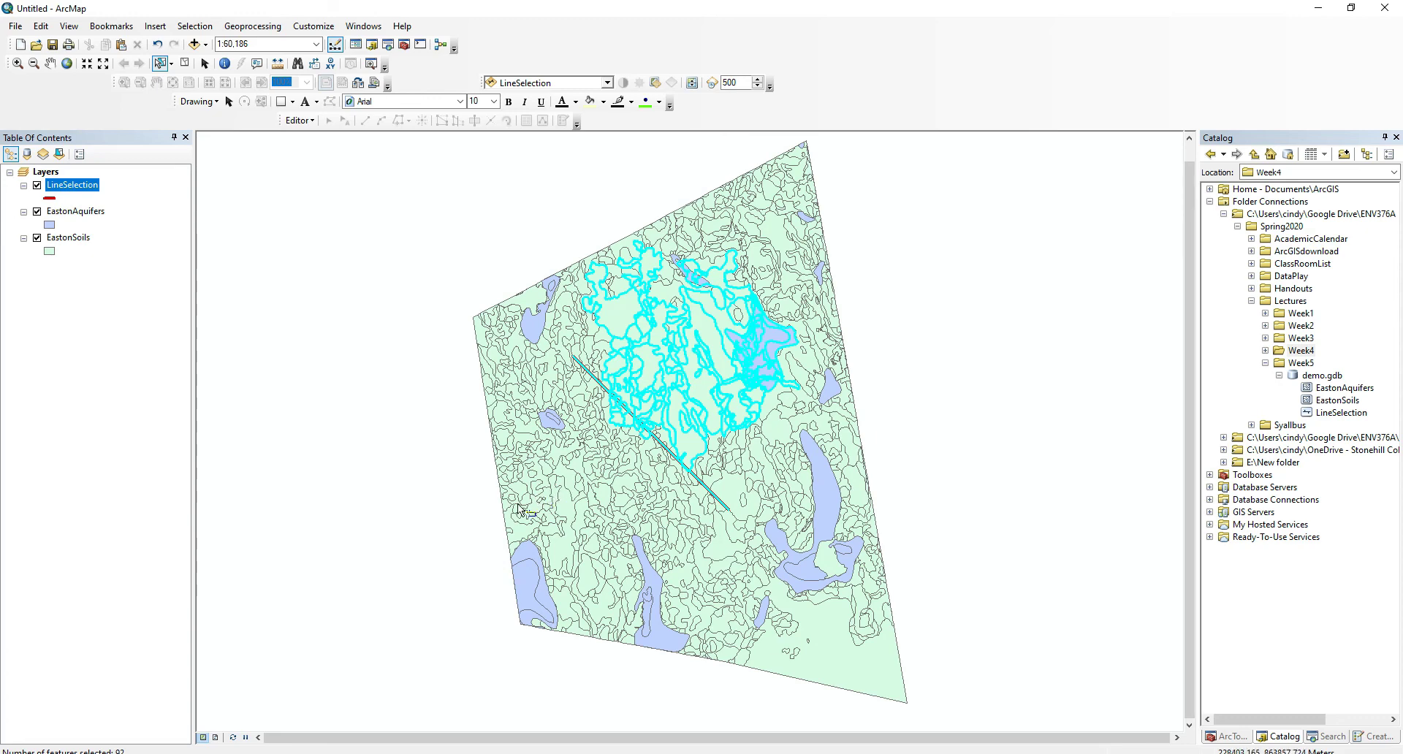
{"action": "left_click_drag", "start_coordinate": [545, 517], "coordinate": [671, 589]}
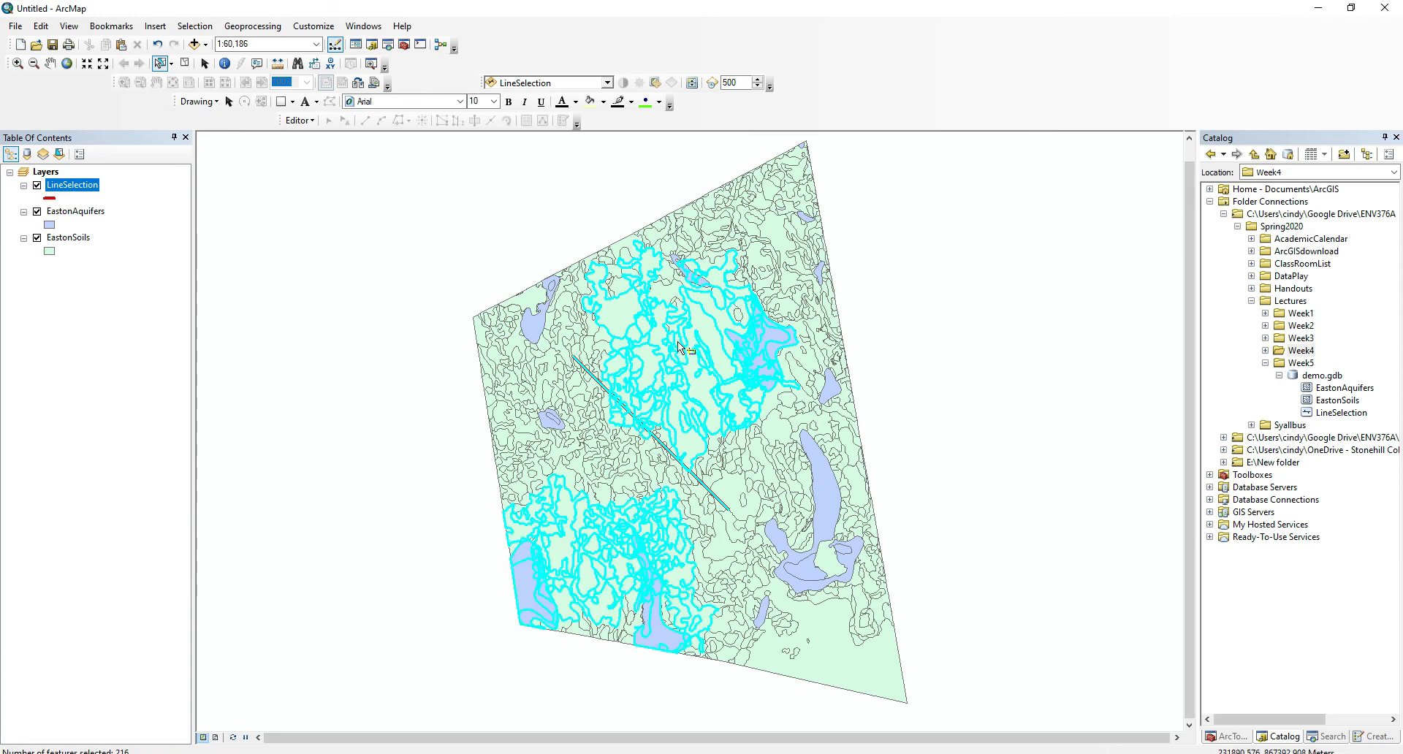
Step: Set the interactive selection method to Remove From Current Selection and deselect features with rectangles over the upper cluster and the lower cluster's eastern part
{"action": "left_click", "coordinate": [183, 29]}
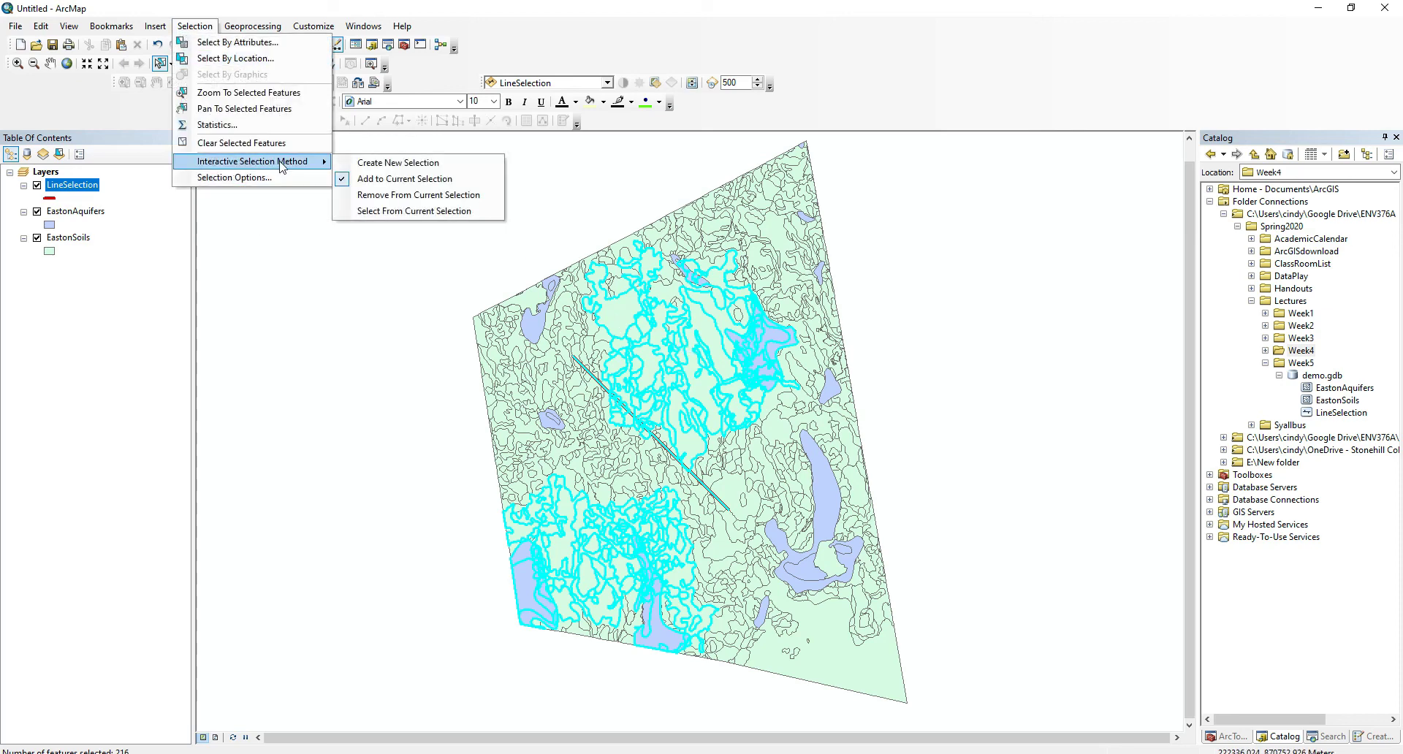
{"action": "left_click", "coordinate": [400, 195]}
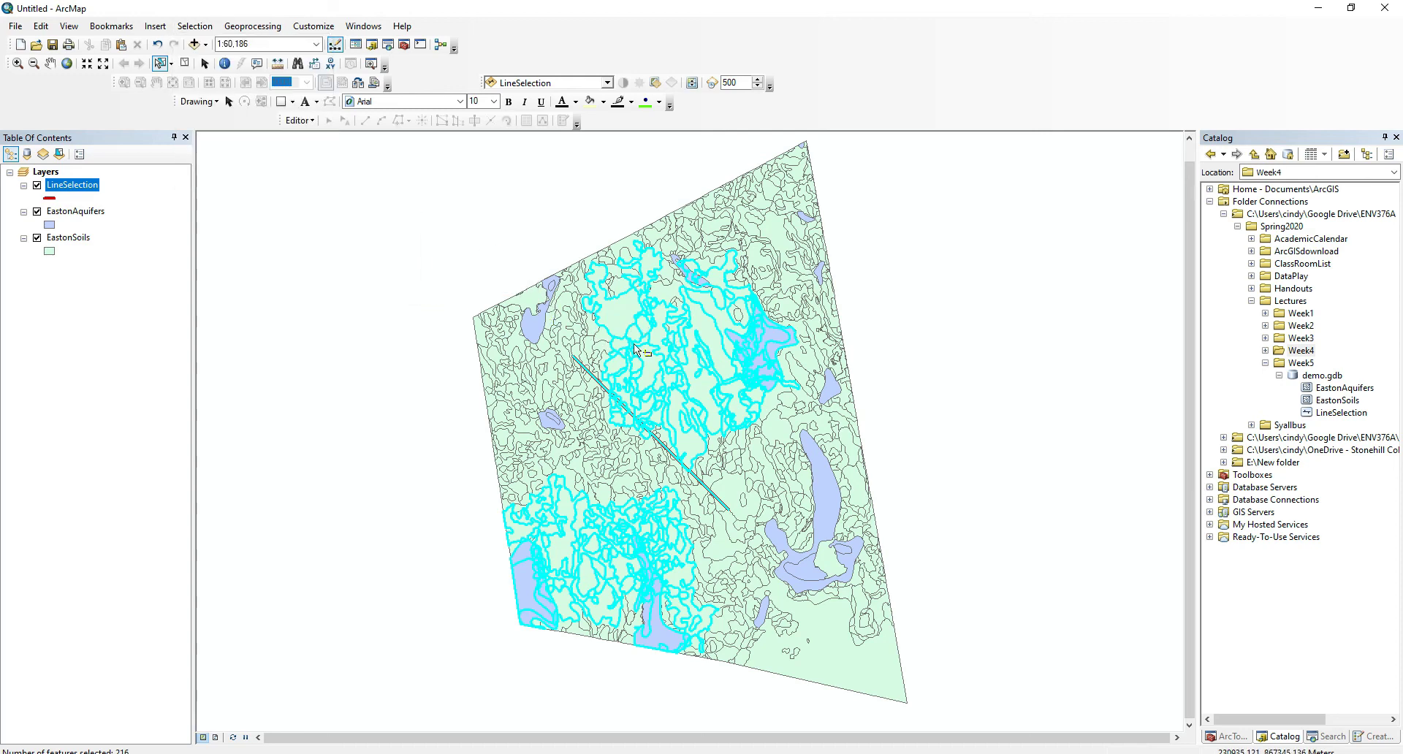
{"action": "left_click_drag", "start_coordinate": [634, 343], "coordinate": [768, 444]}
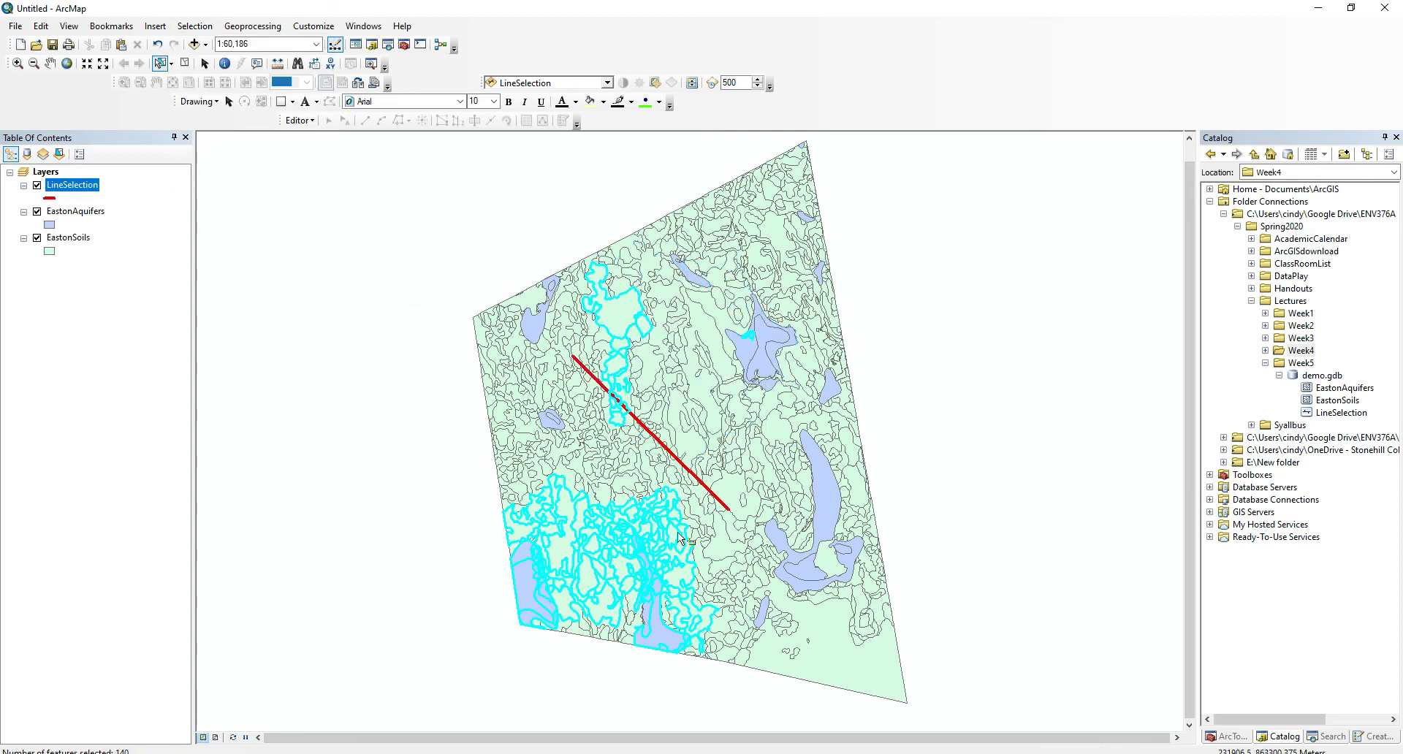
{"action": "left_click_drag", "start_coordinate": [590, 505], "coordinate": [709, 601]}
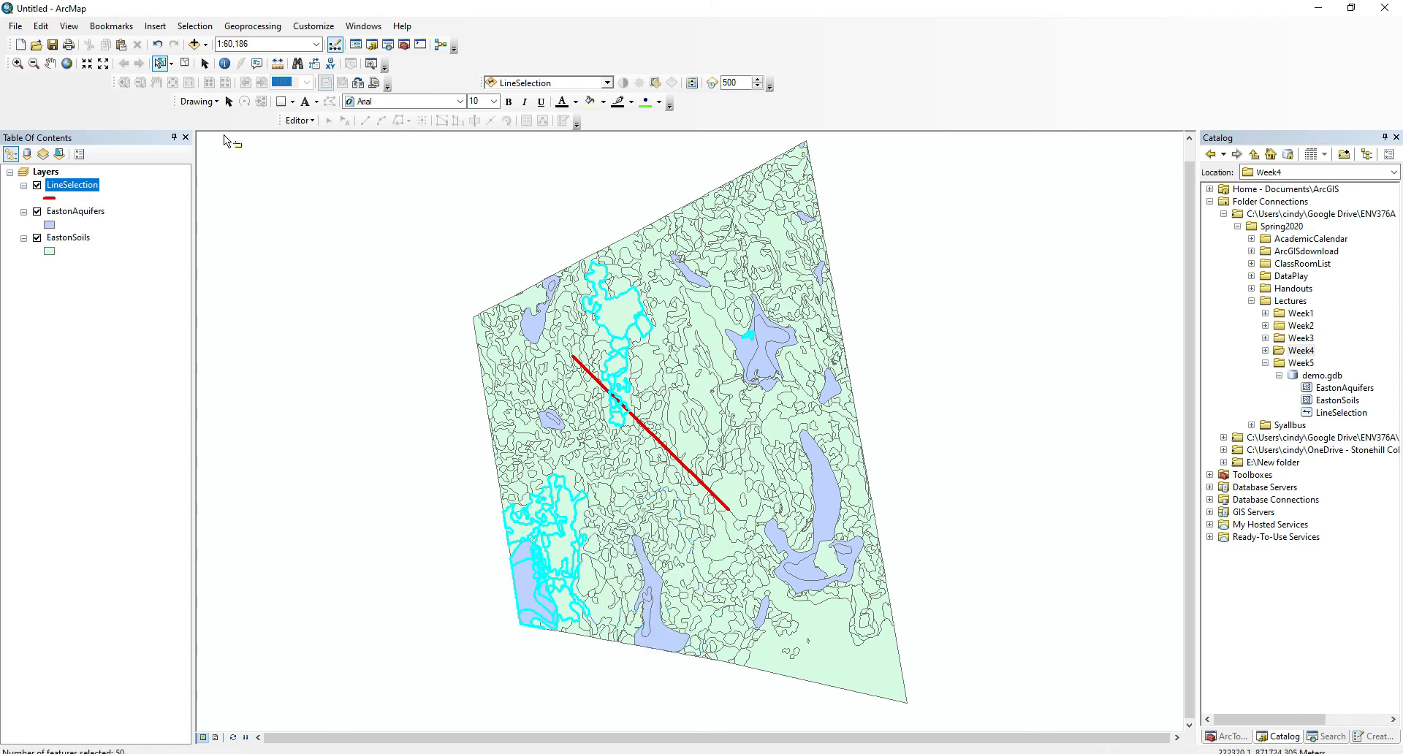
Step: Set the interactive selection method to Select From Current Selection and draw a small rectangle inside the selected southwest cluster
{"action": "left_click", "coordinate": [194, 25]}
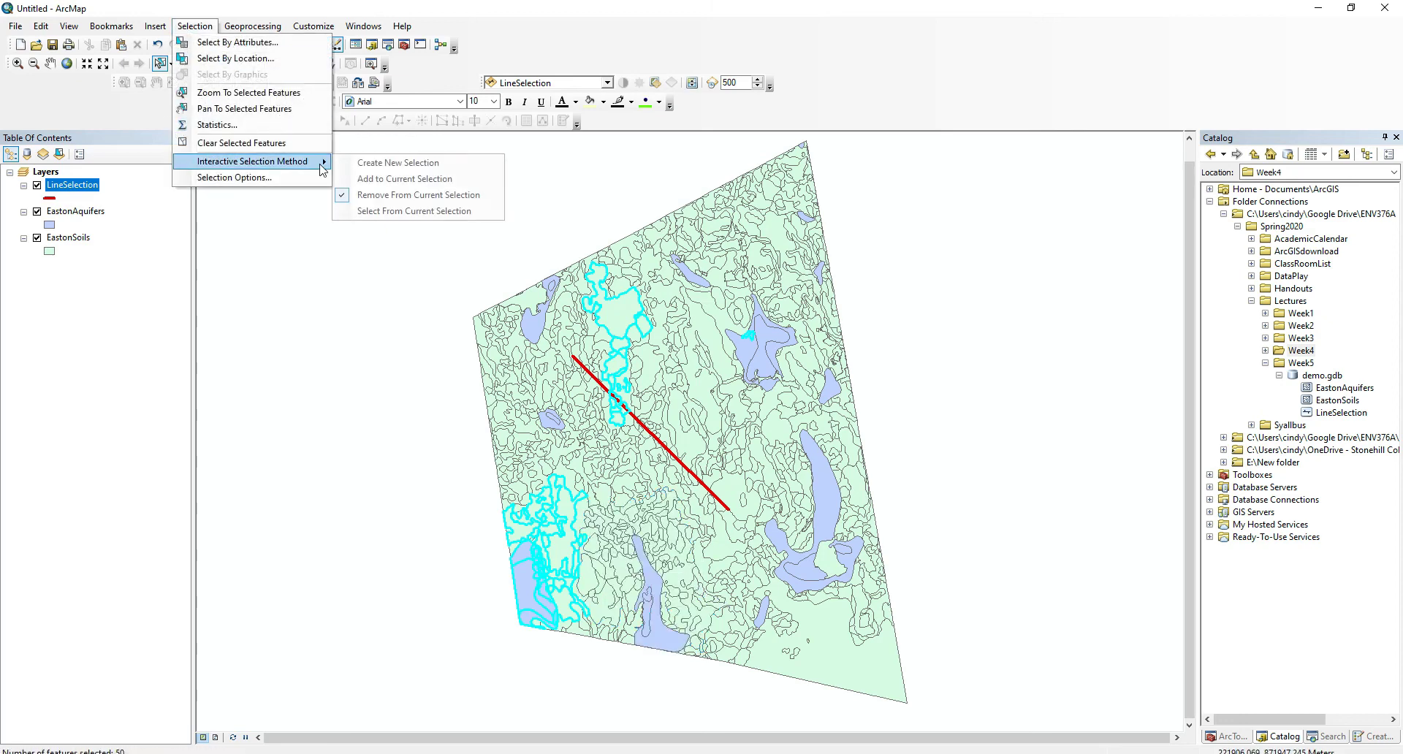
{"action": "left_click", "coordinate": [450, 211]}
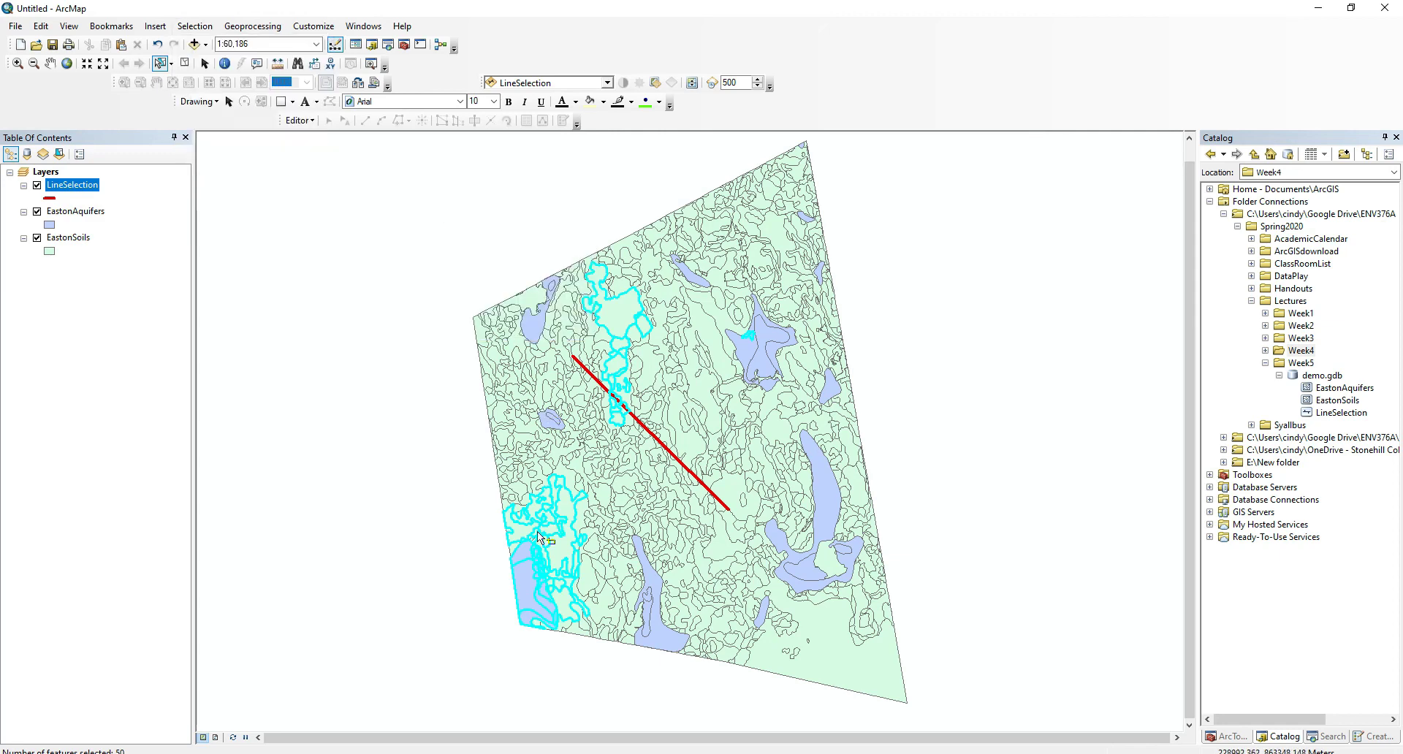
{"action": "left_click_drag", "start_coordinate": [534, 523], "coordinate": [574, 563]}
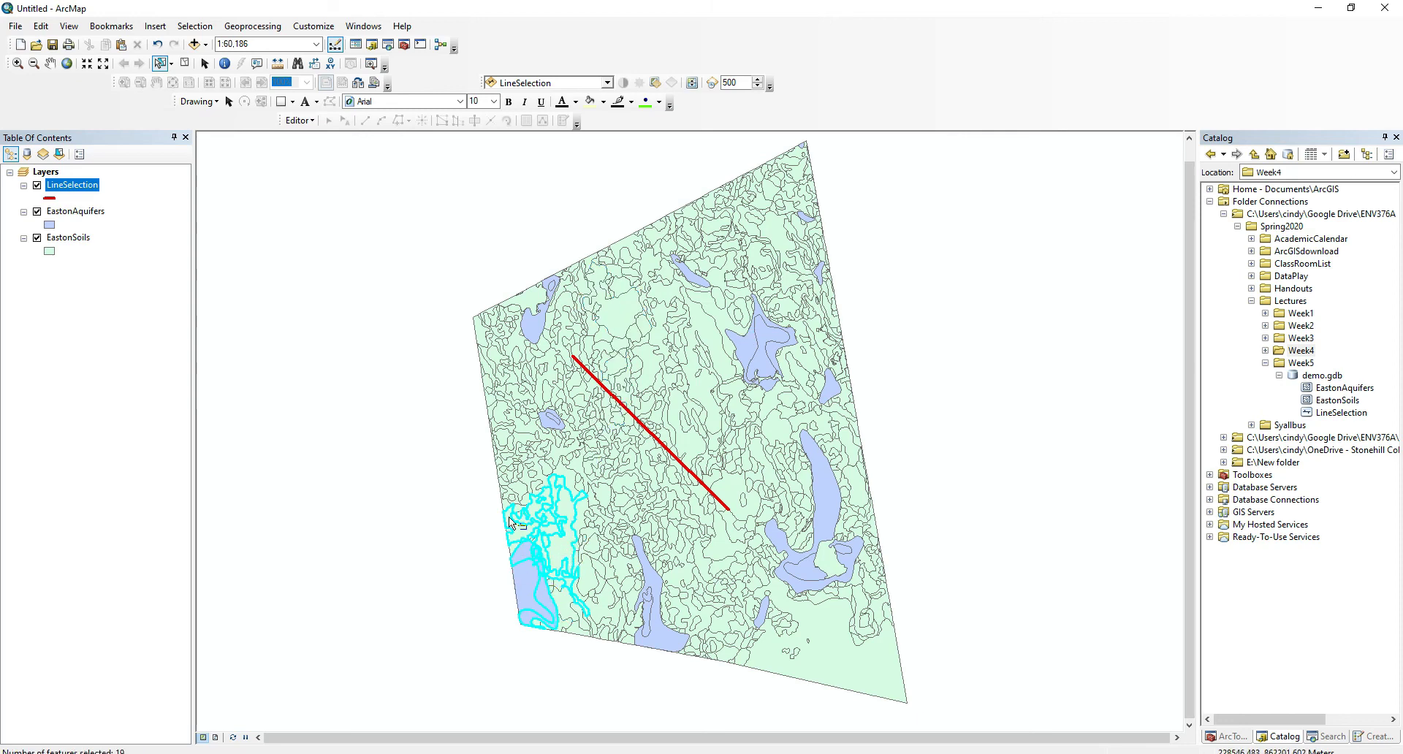